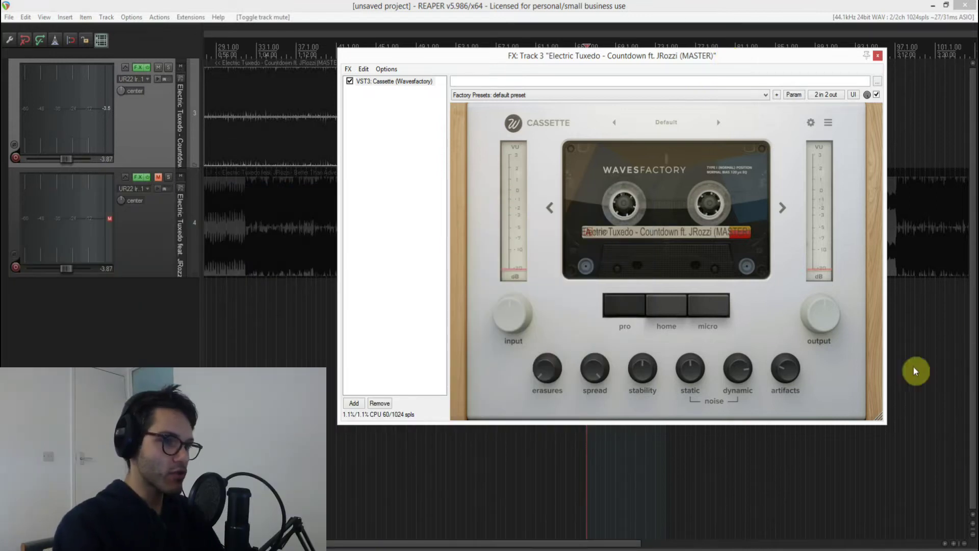
Move the Cassette effect window below the first track's waveform, bypass the effect, and play the selected section dry.
click(697, 56)
drag(650, 57, 467, 97)
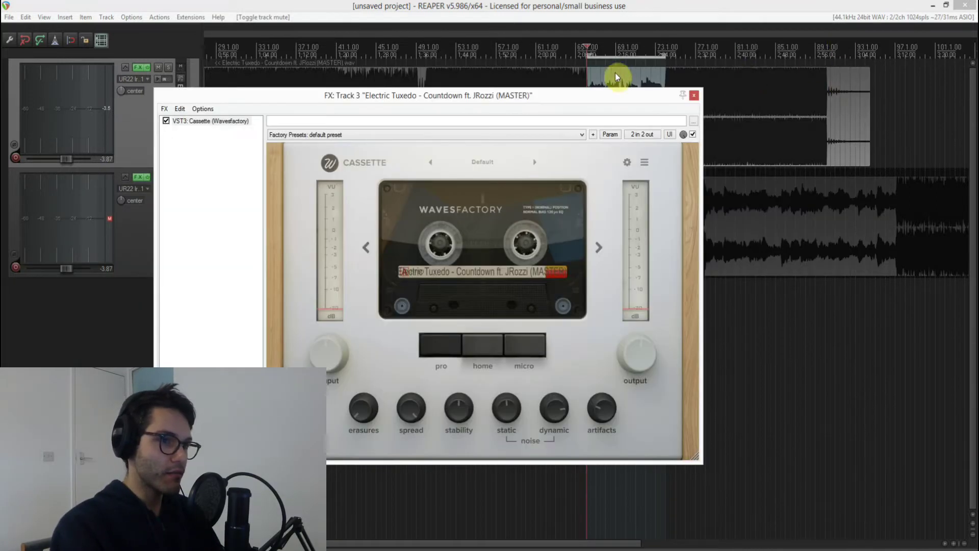
drag(574, 100, 573, 170)
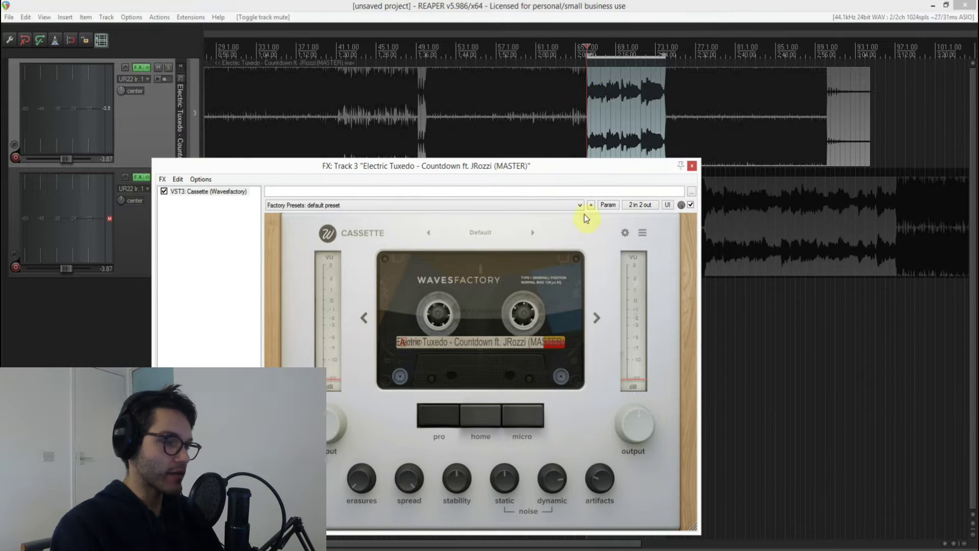
click(690, 205)
key(space)
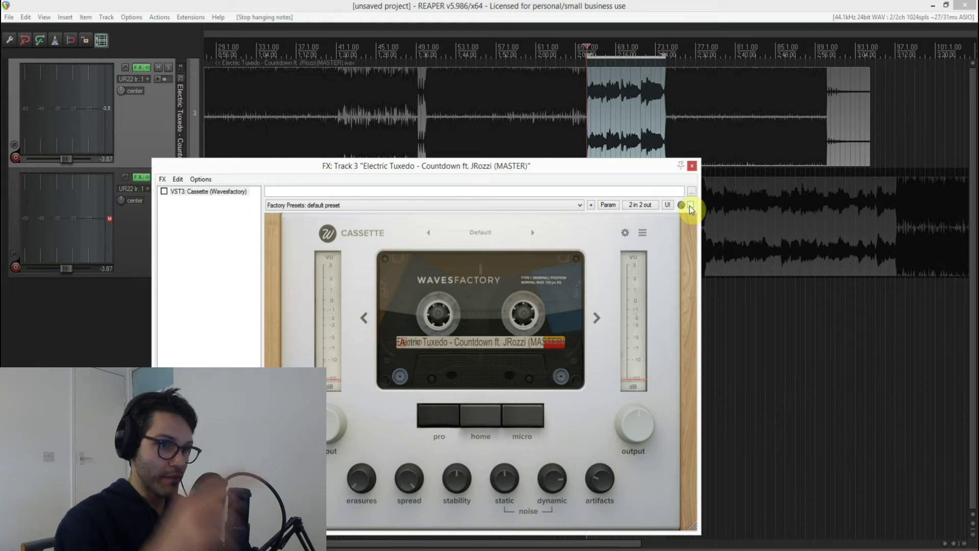
click(432, 430)
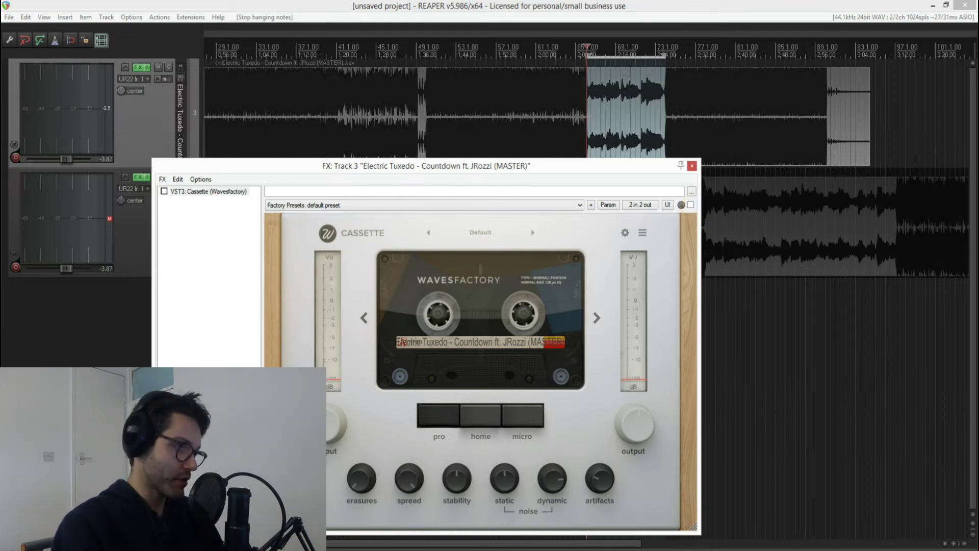
click(396, 365)
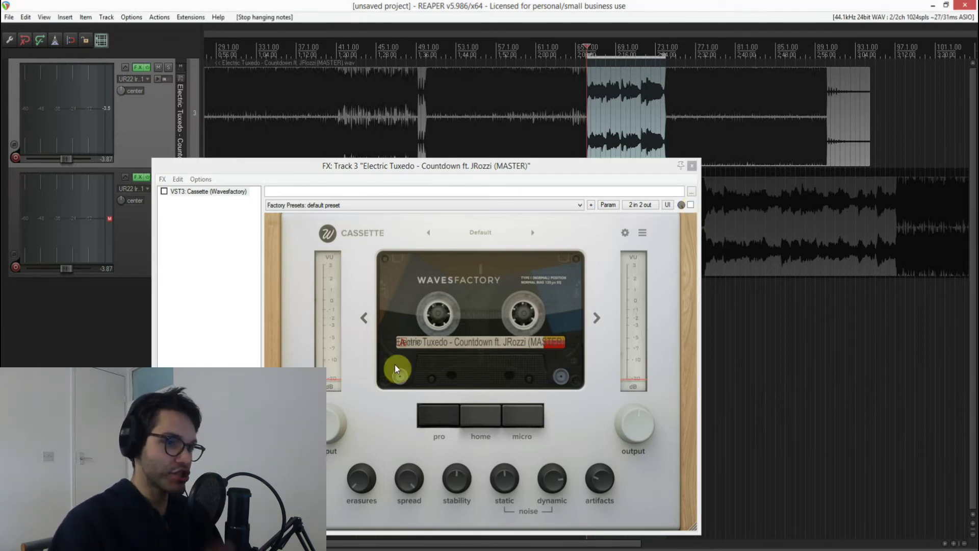
click(594, 316)
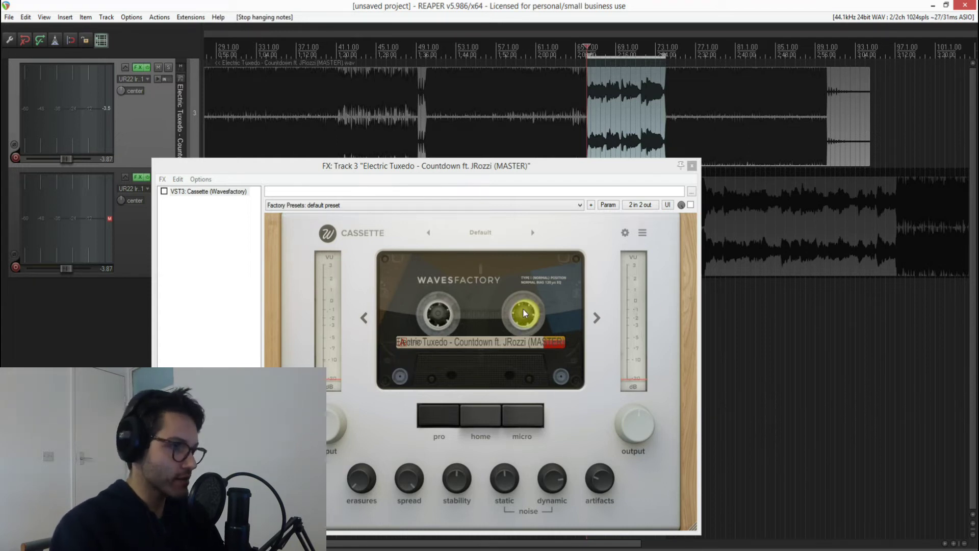
Re-enable Cassette and play the selected section through it, auditioning the home and micro machine types.
click(611, 169)
drag(617, 153, 620, 140)
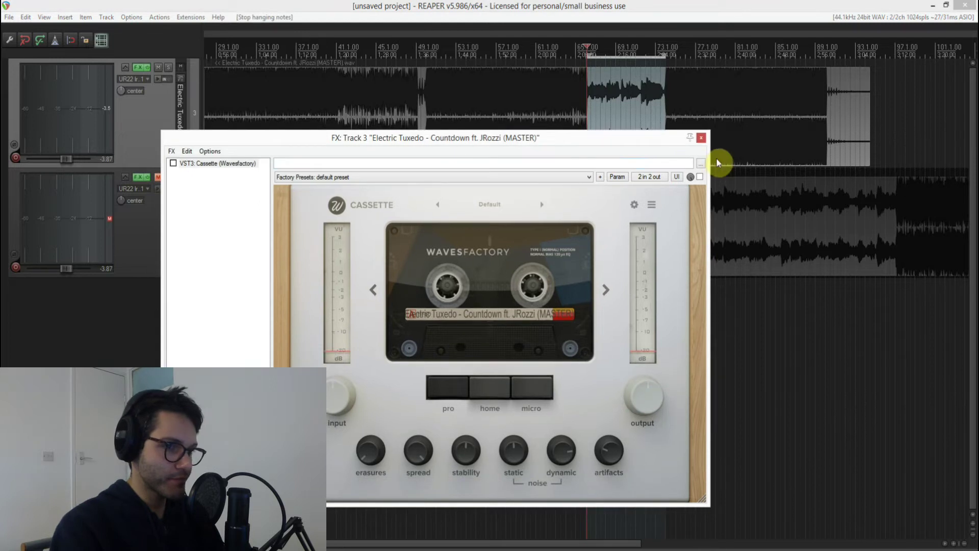
click(699, 177)
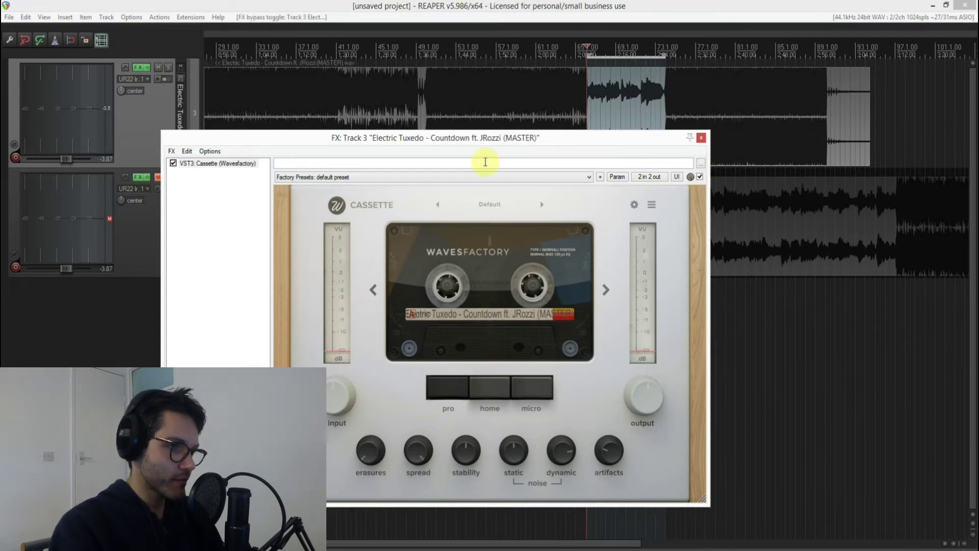
key(space)
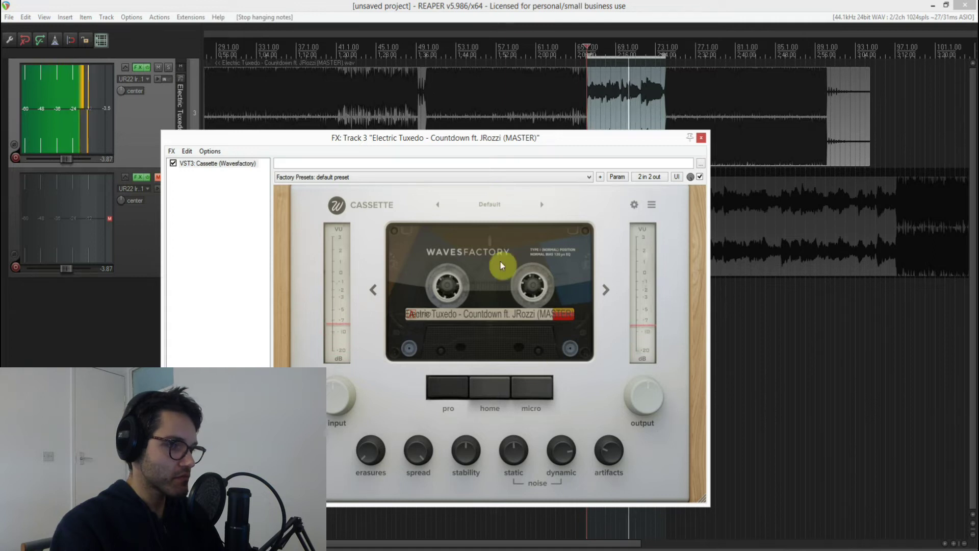
click(530, 389)
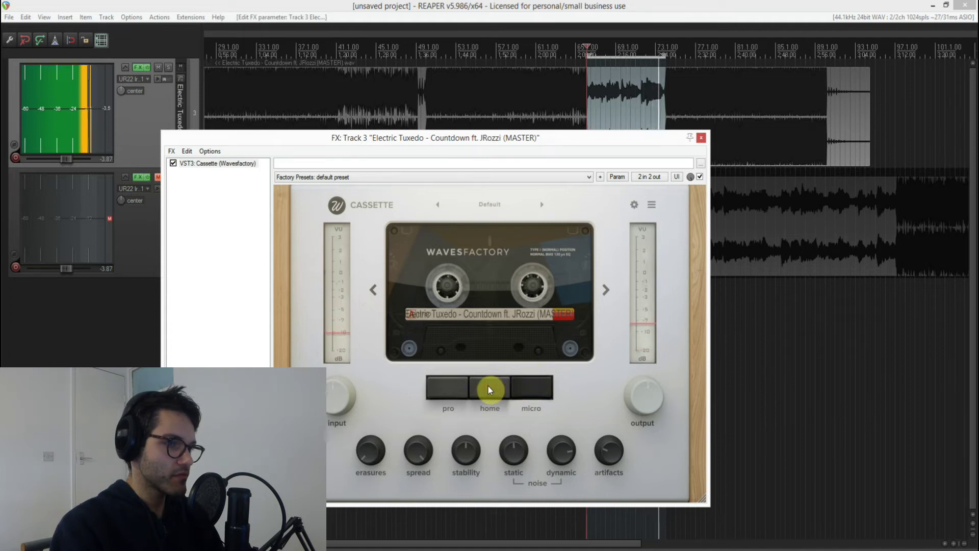
key(space)
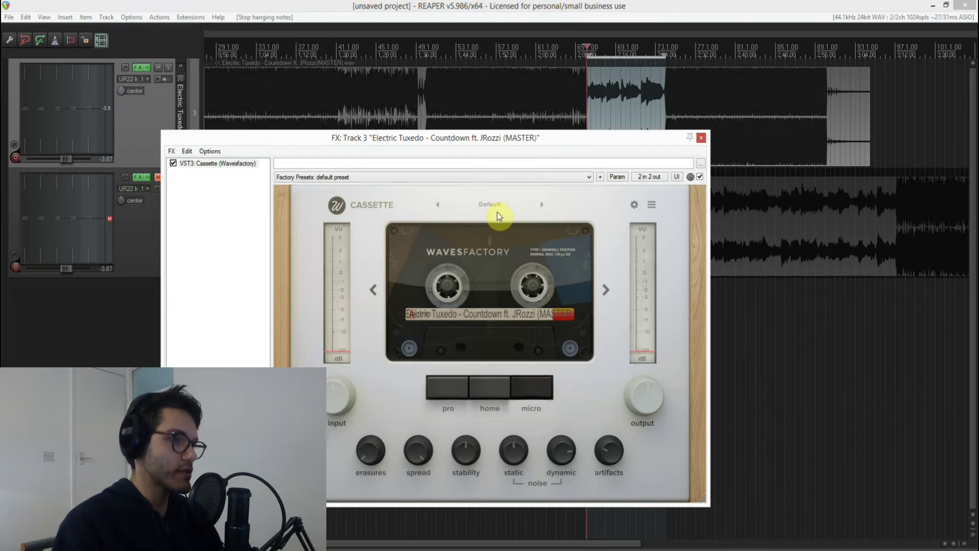
Play the selected section and load Cassette's 1978 factory preset.
key(space)
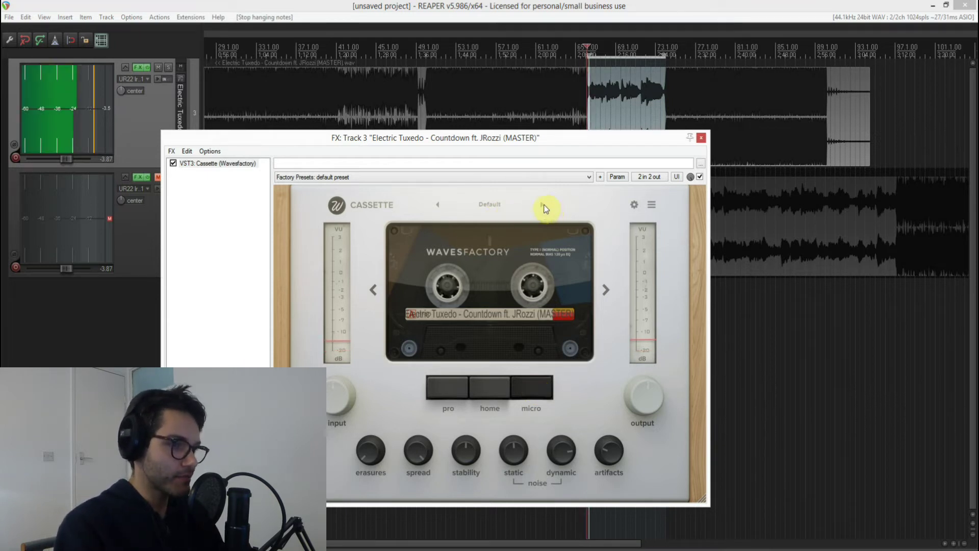
click(494, 209)
mouse_move(500, 292)
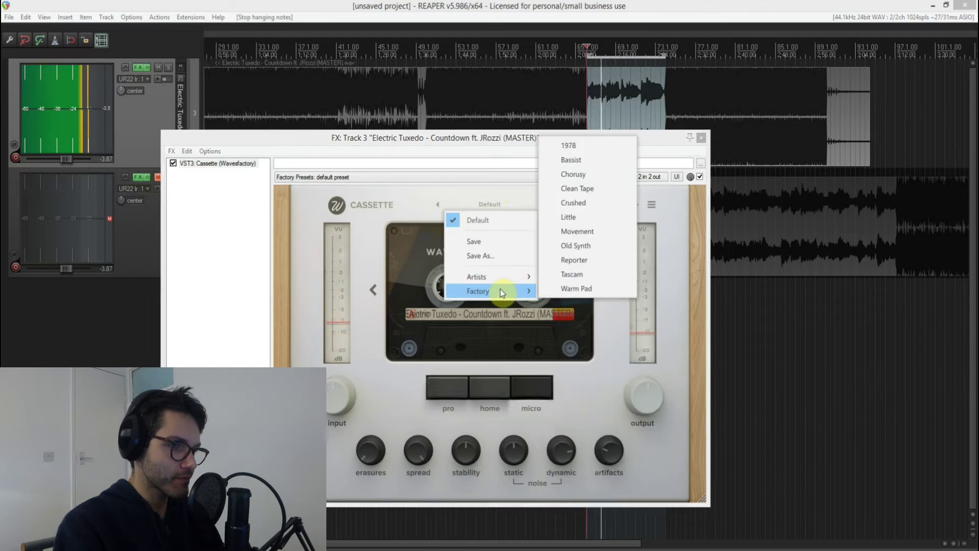
click(569, 146)
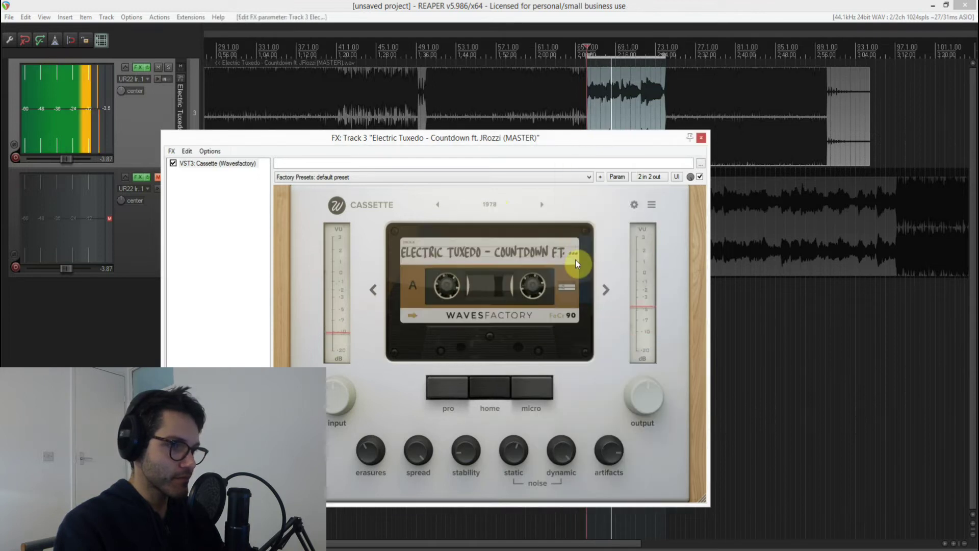
Audition the factory presets Bassist, Chorusy, Clean Tape, Crushed and Little during playback.
click(541, 206)
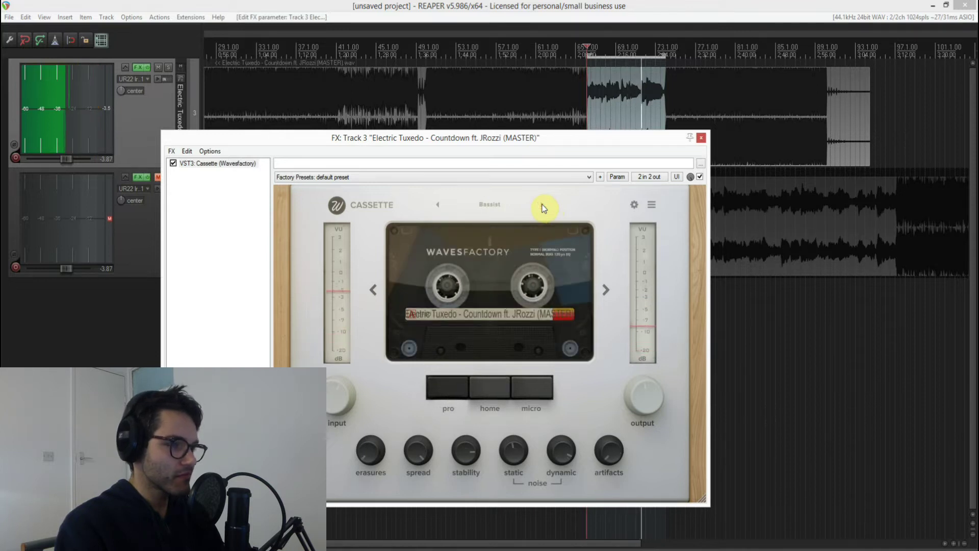
click(543, 206)
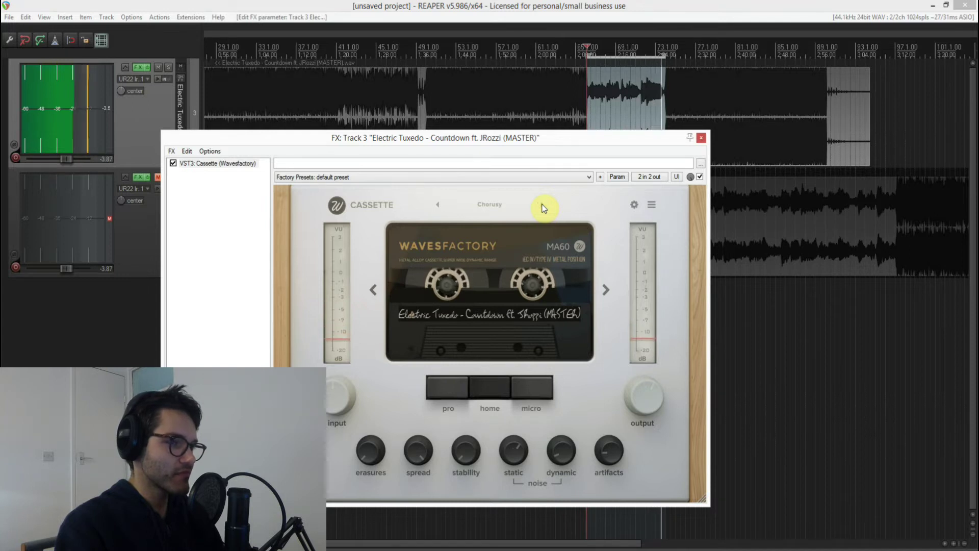
click(542, 206)
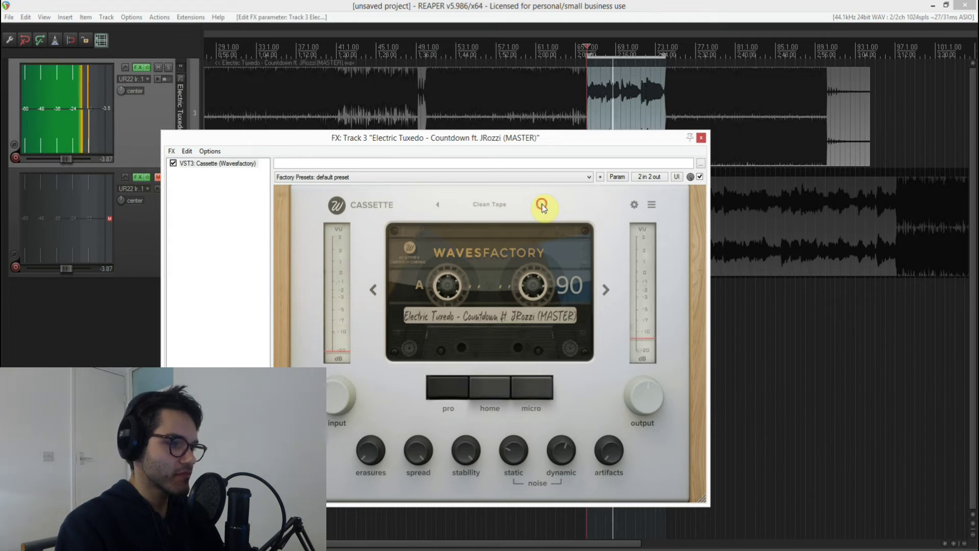
click(543, 207)
click(543, 206)
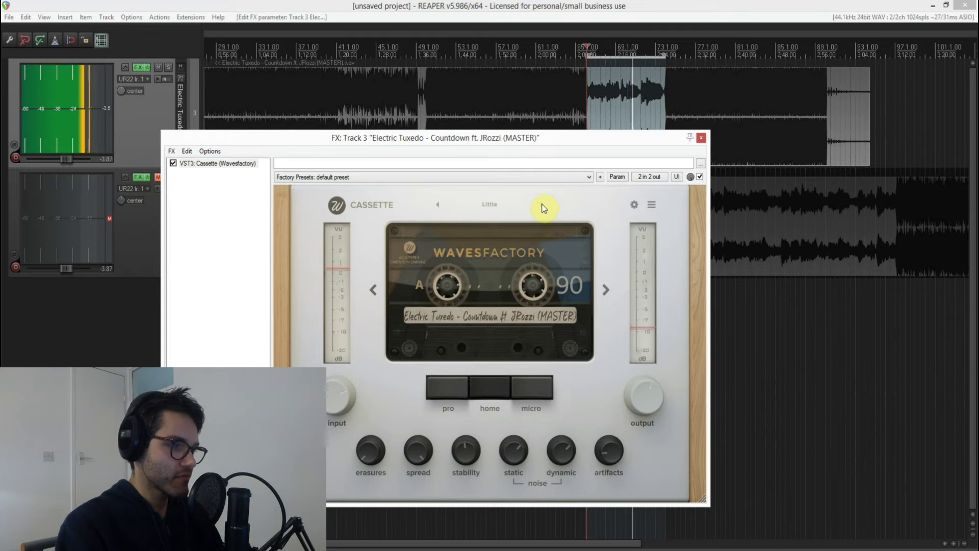
Audition the factory presets Movement, Old Synth, Reporter, Tascam and Warm Pad, and stop playback.
click(542, 206)
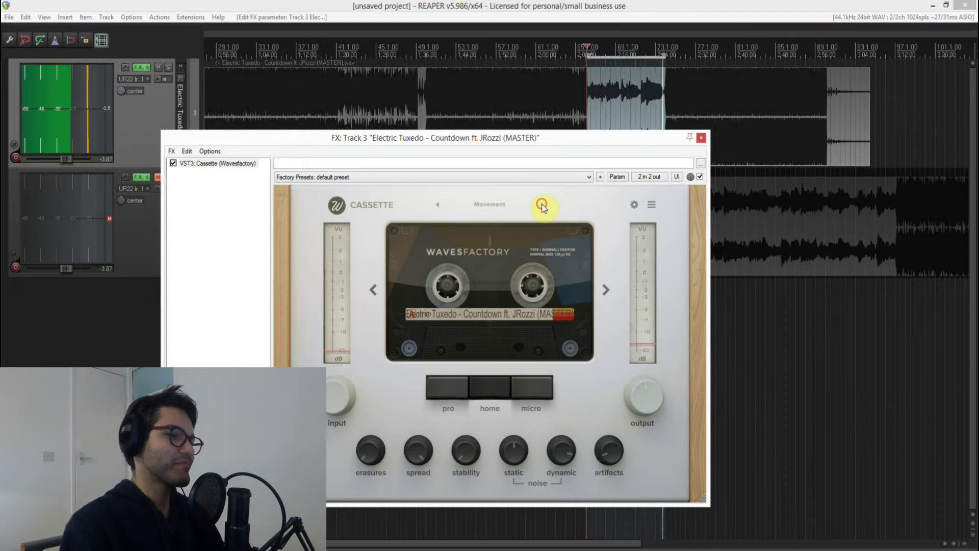
click(542, 206)
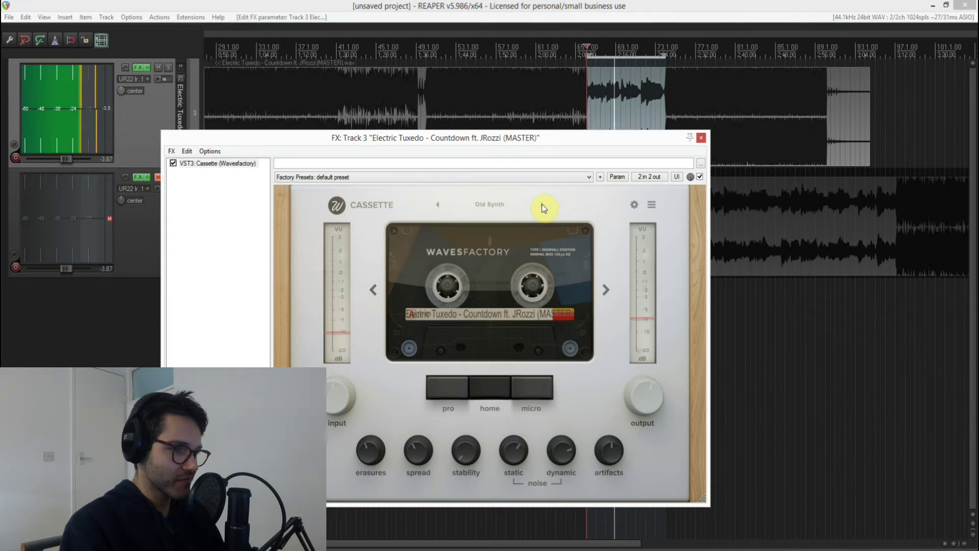
click(541, 205)
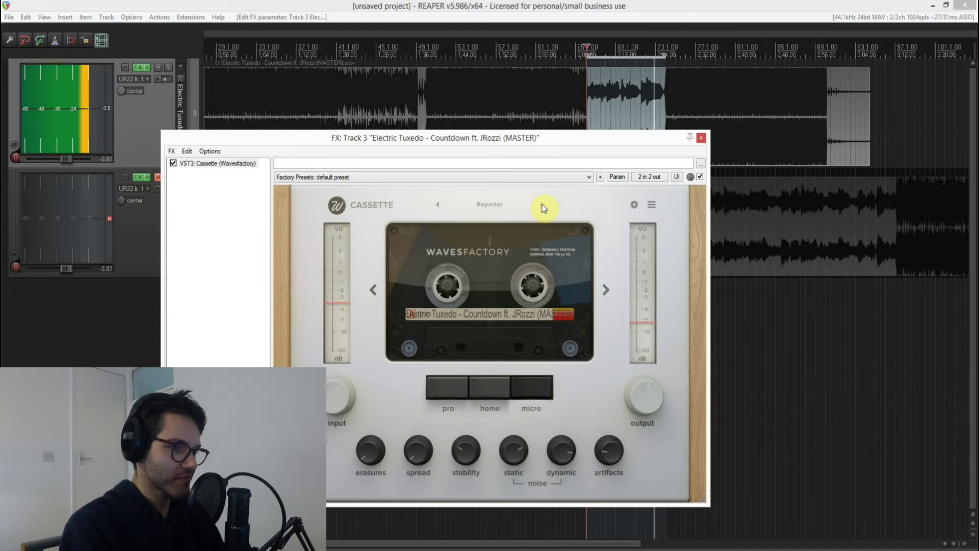
click(543, 207)
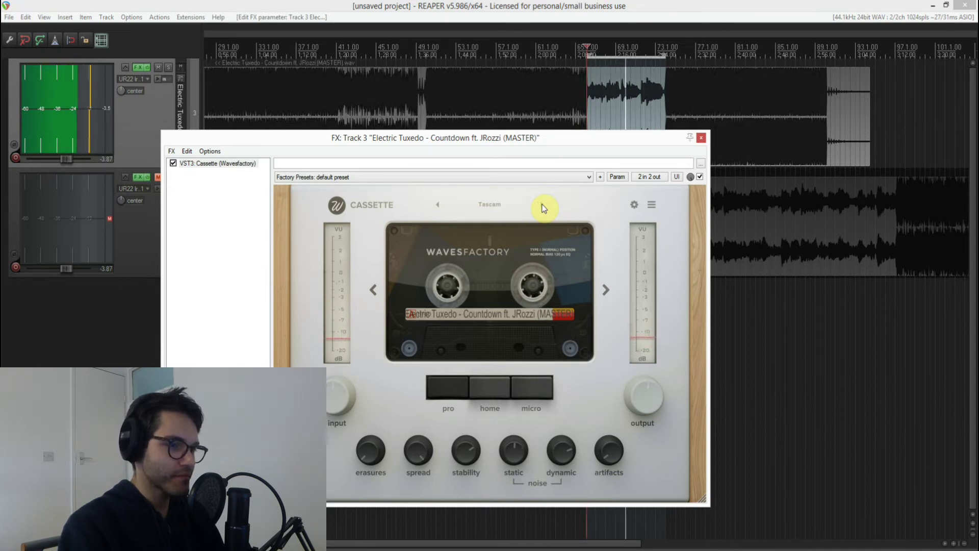
click(542, 206)
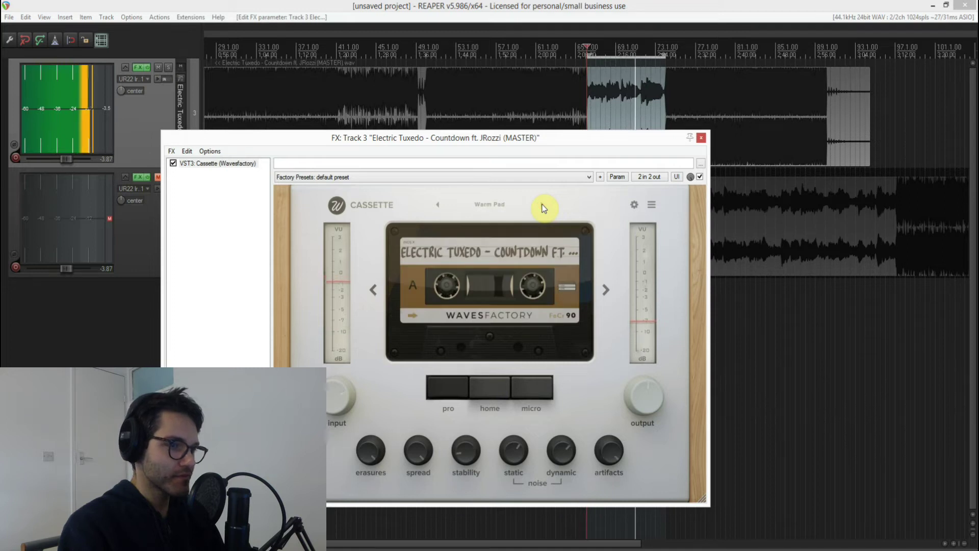
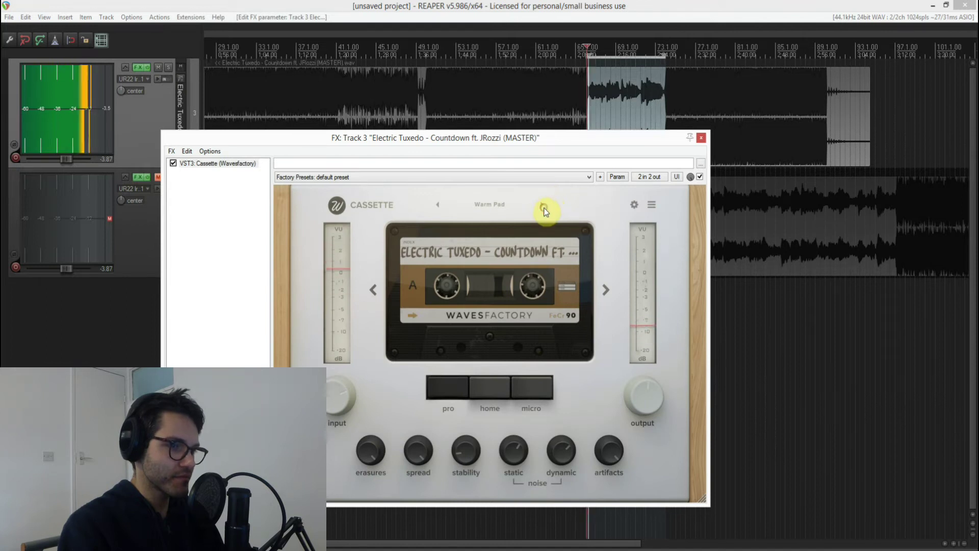
click(484, 204)
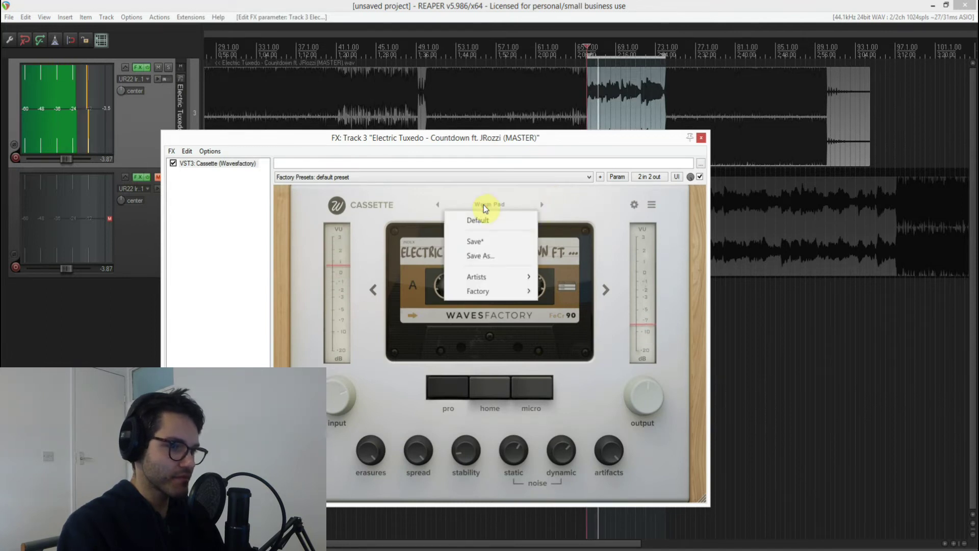
click(576, 198)
key(space)
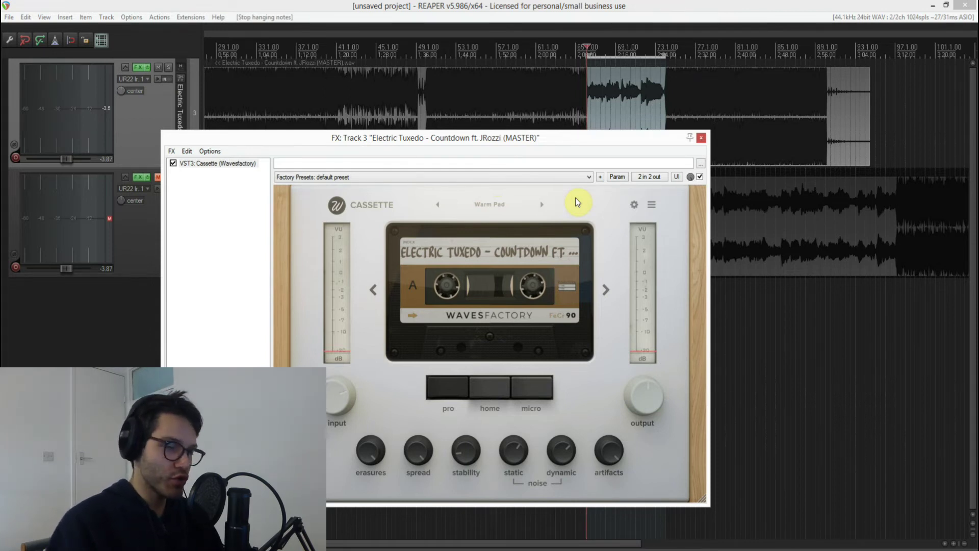
Audition the artist preset Insight - Bayside on the looped section and switch to Insight - Colored 808.
click(502, 204)
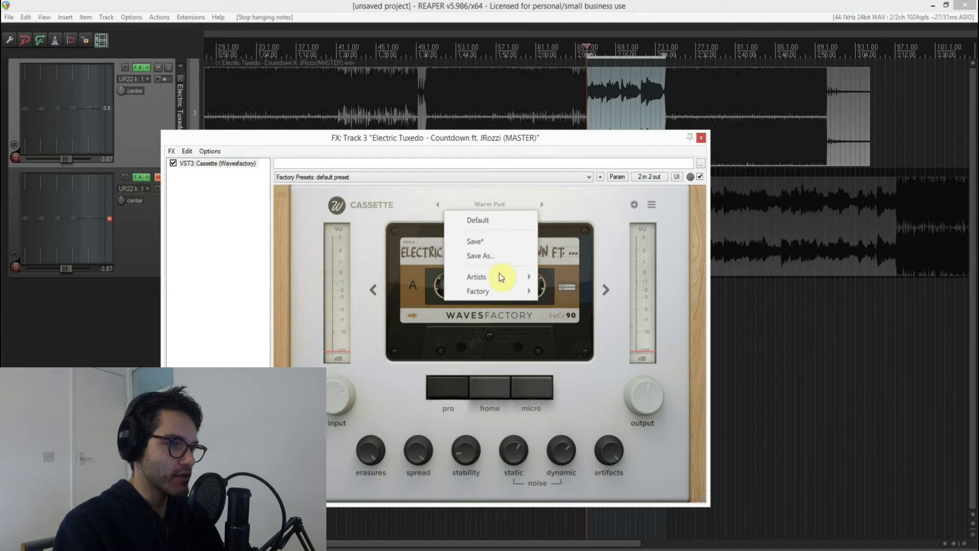
mouse_move(496, 280)
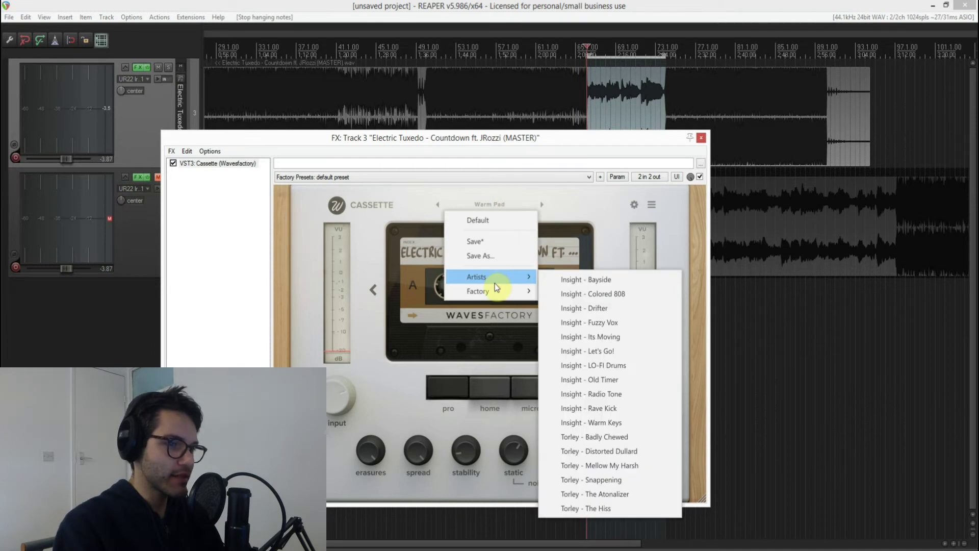
click(630, 281)
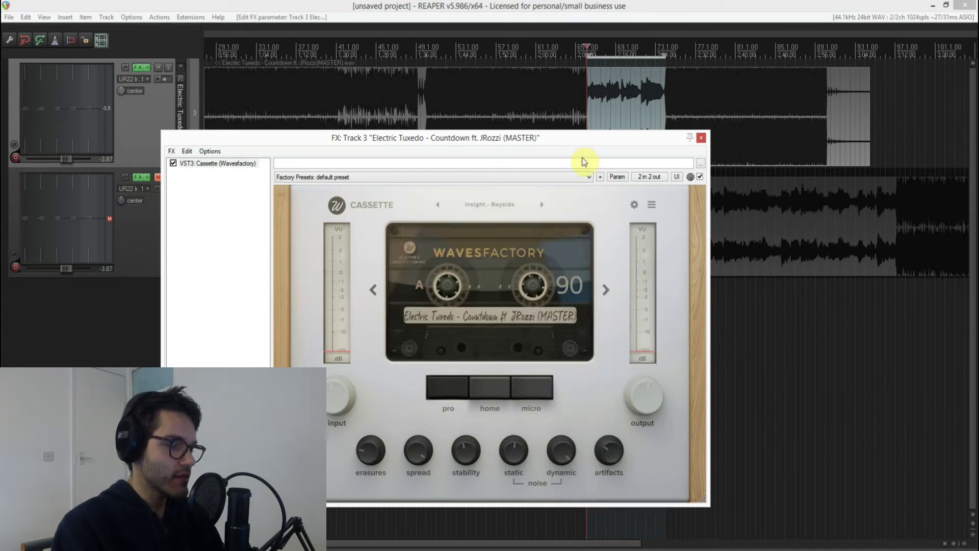
key(space)
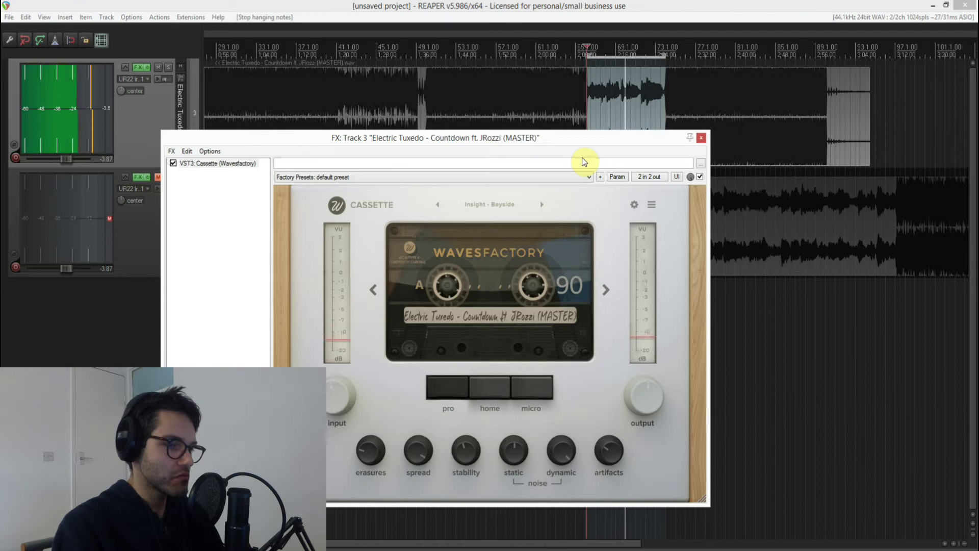
click(542, 205)
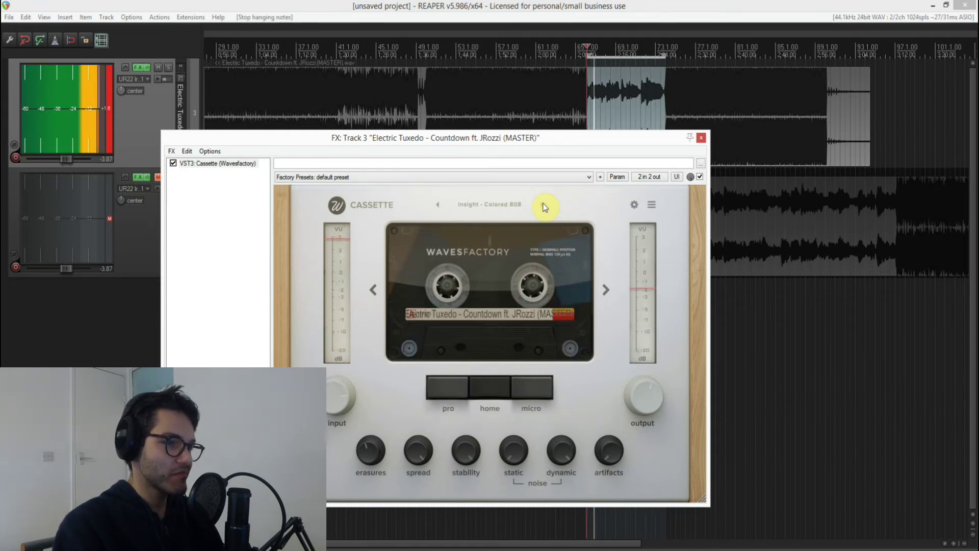
Lower Cassette's input level and reduce its output to -7.0 dB.
click(328, 403)
drag(329, 403, 338, 454)
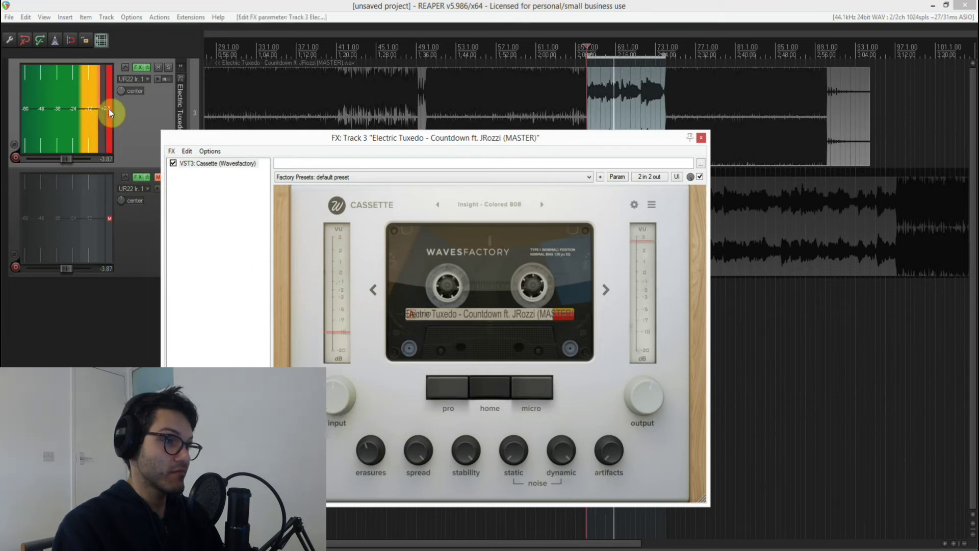
drag(655, 392, 653, 421)
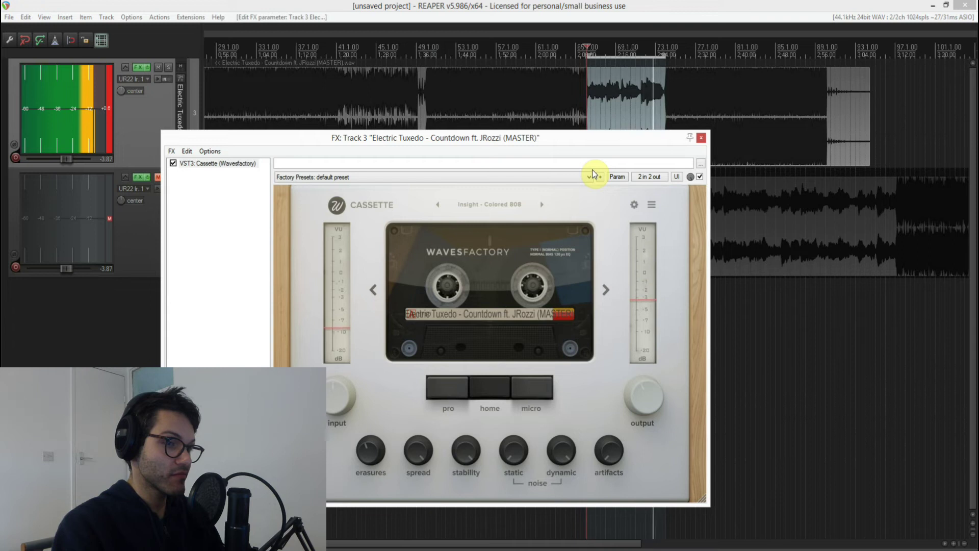
Compare the loudness with and without Cassette by toggling its bypass during playback, leaving the effect enabled.
key(space)
click(700, 177)
click(700, 177)
mouse_move(637, 405)
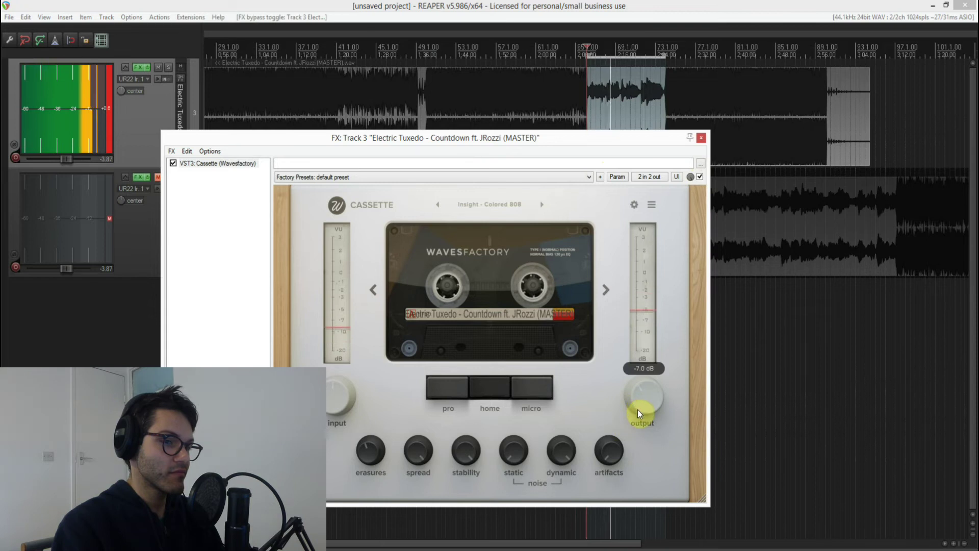
click(700, 177)
click(700, 177)
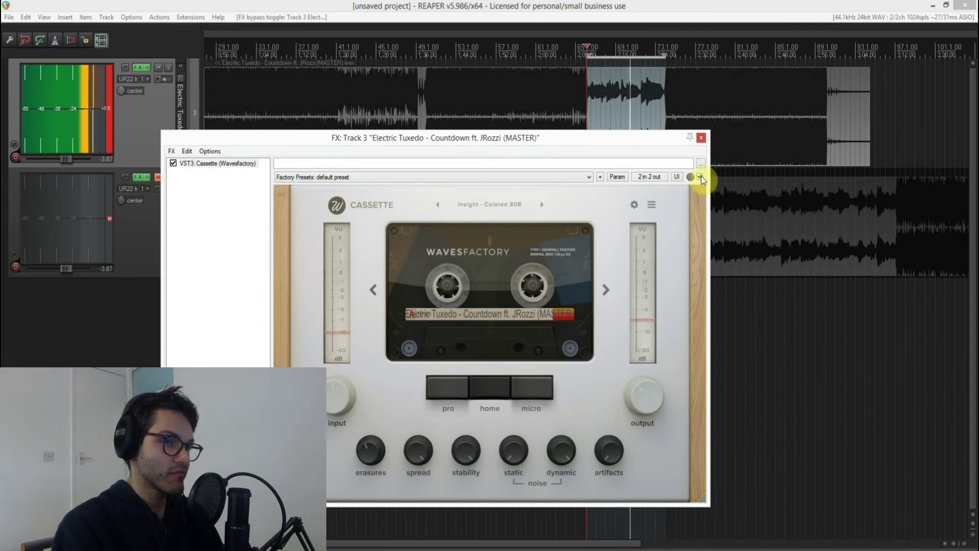
Compare Insight - Colored 808 with the dry loop by toggling Cassette's bypass during playback, resetting the track's peak meter and leaving the effect enabled.
key(space)
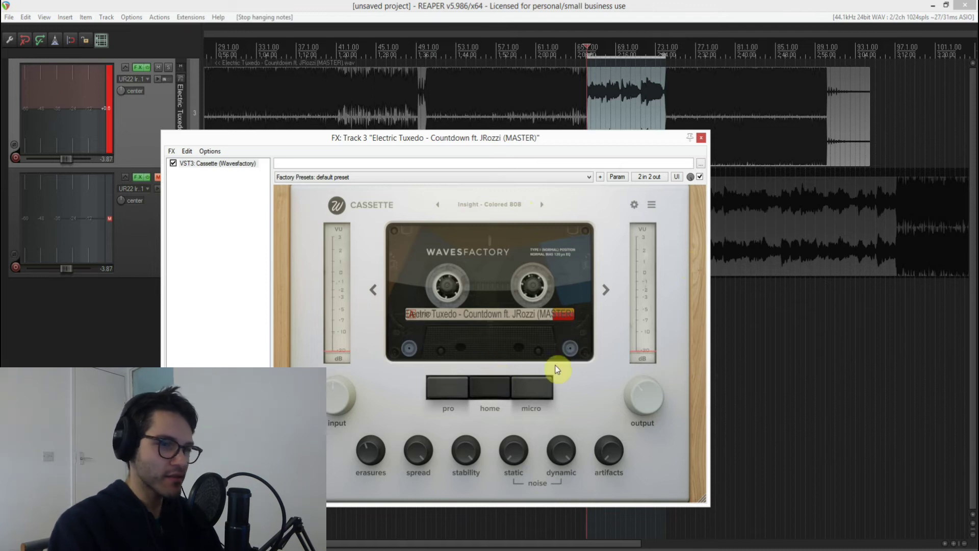
key(space)
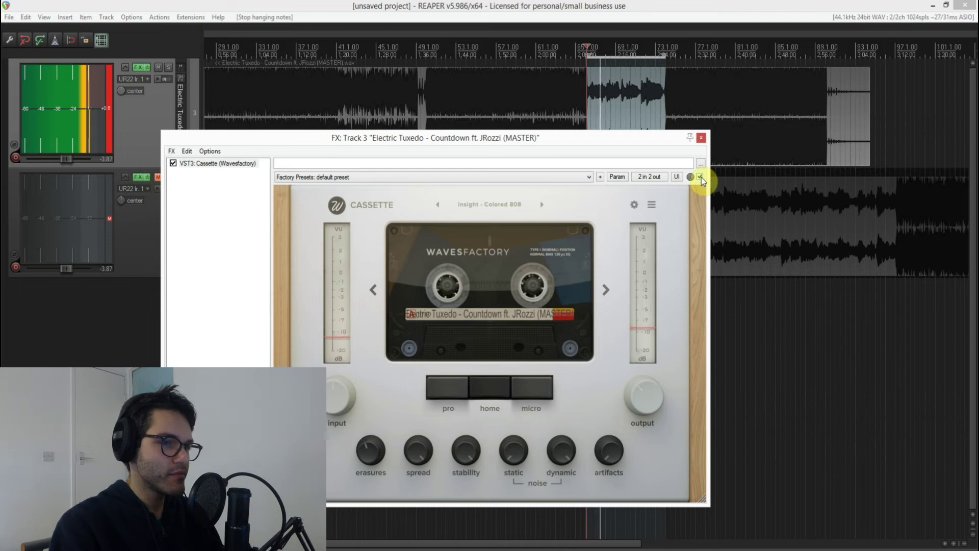
click(700, 176)
click(106, 105)
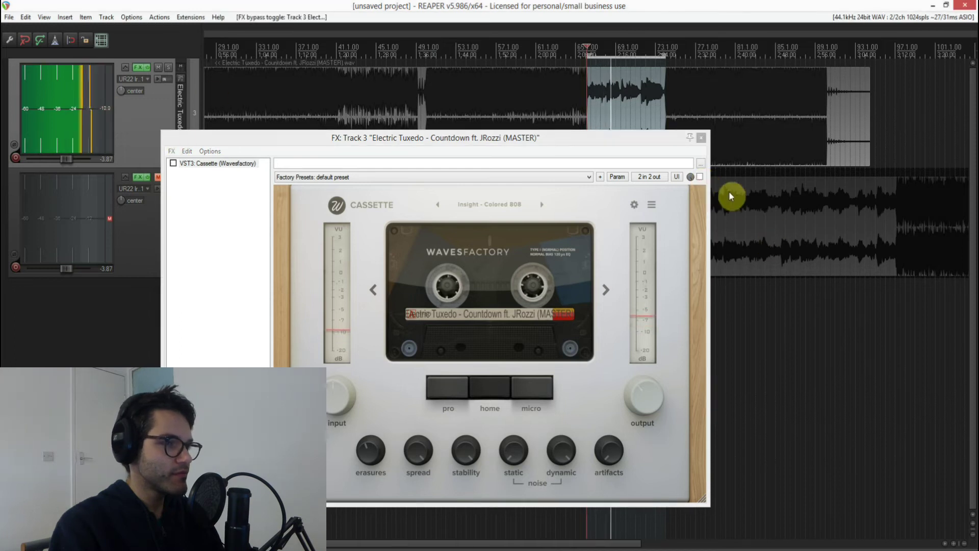
click(701, 177)
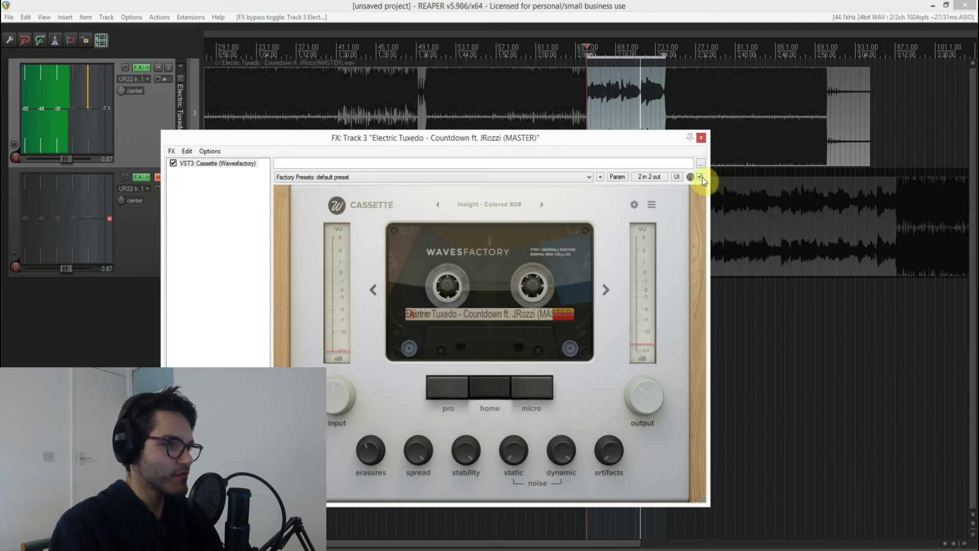
click(701, 176)
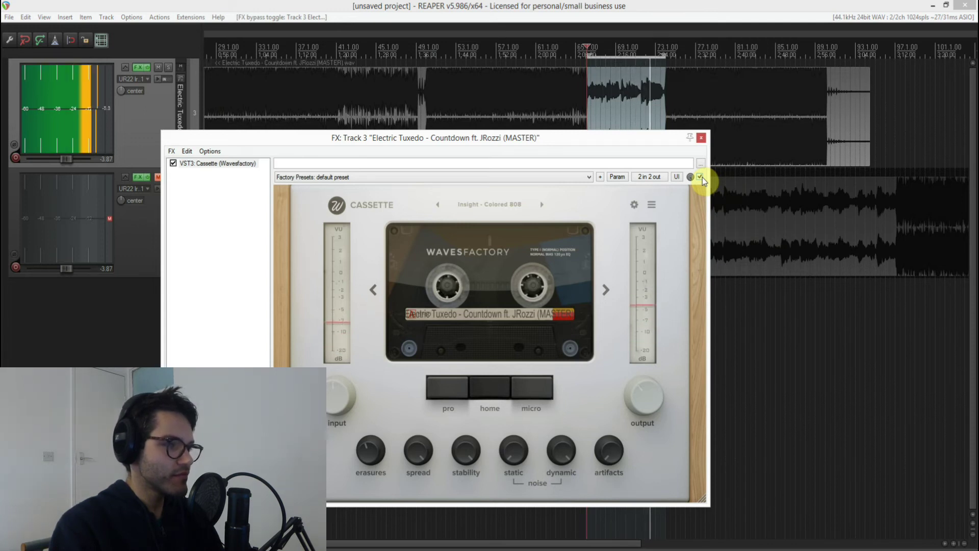
click(701, 177)
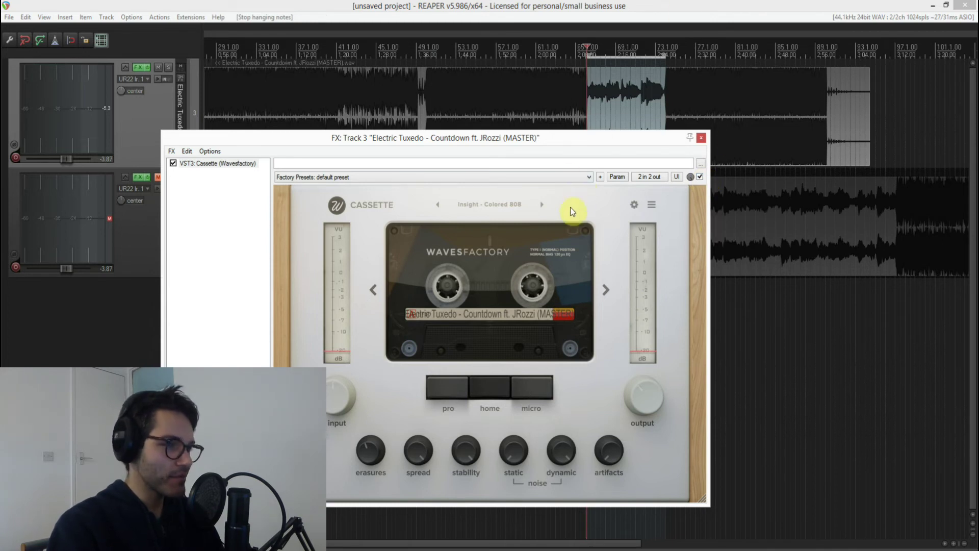
Audition the presets Insight - Drifter, Fuzzy Vox, Its Moving and Let's Go! on the loop, and check the last one's advanced settings.
key(space)
click(541, 205)
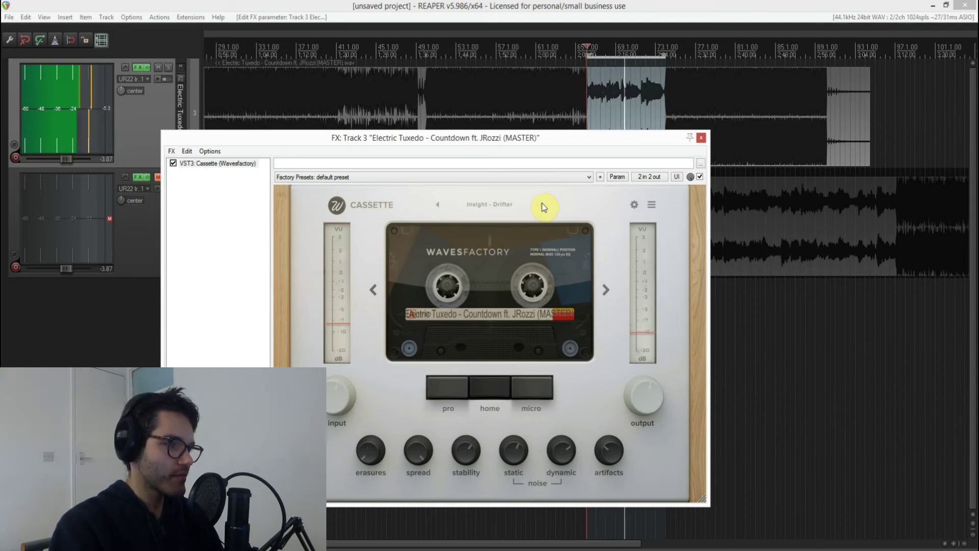
click(542, 204)
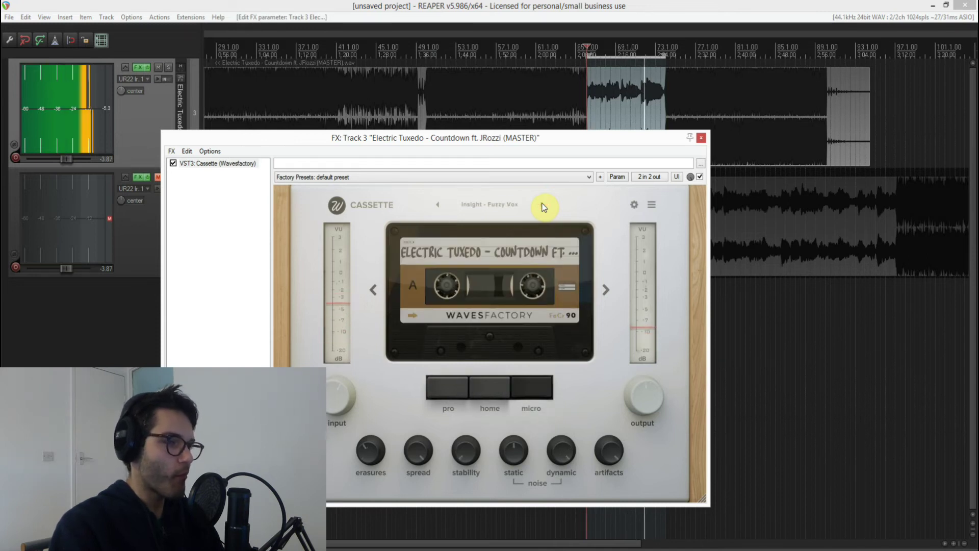
click(543, 204)
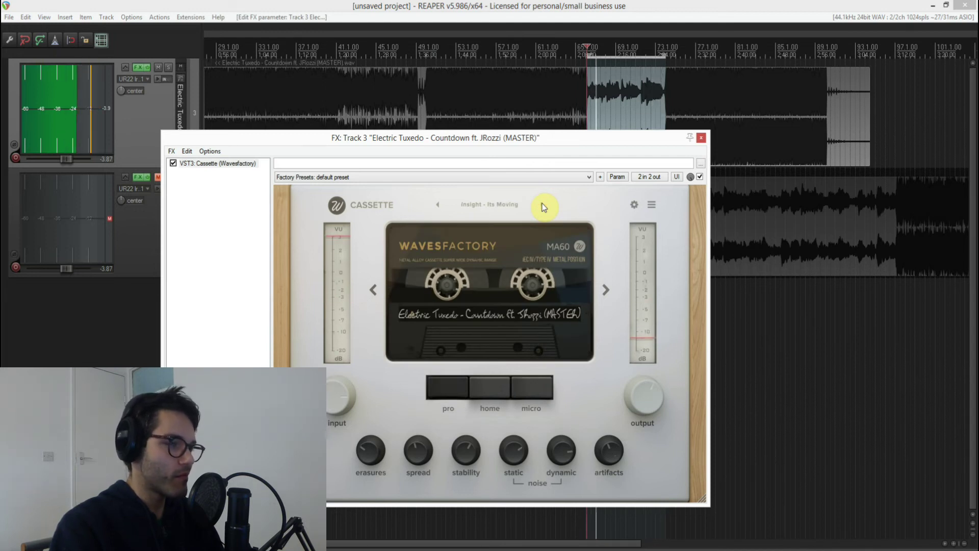
click(543, 204)
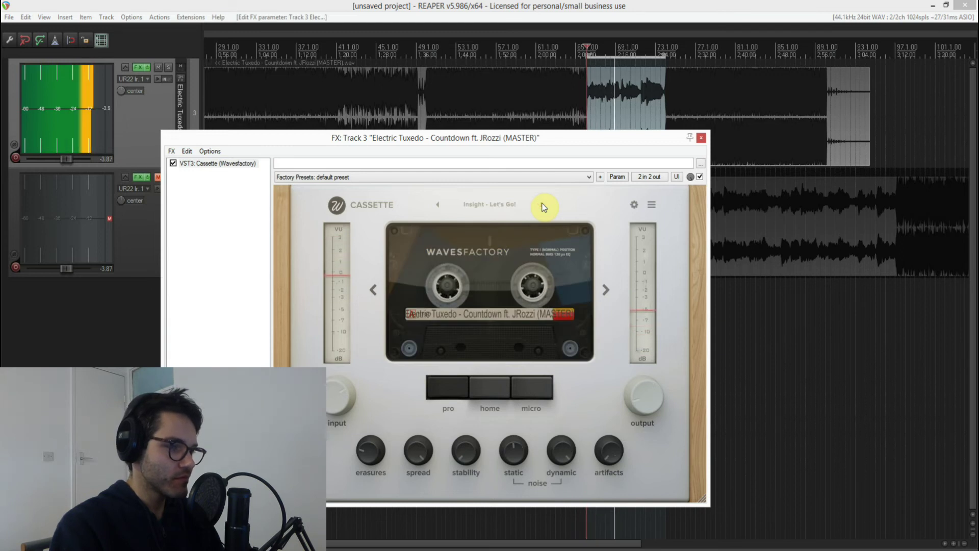
click(634, 205)
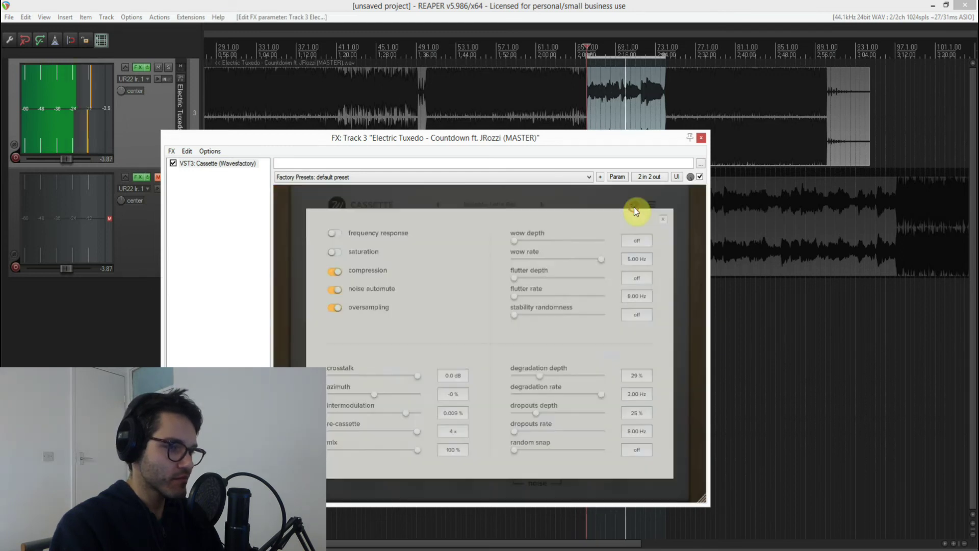
click(635, 205)
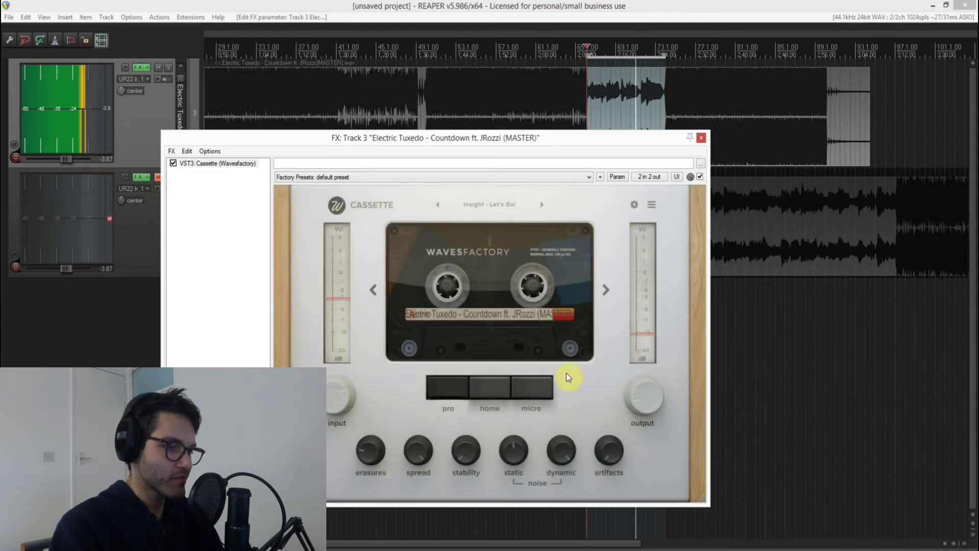
Switch to the preset Insight - LO-FI Drums and compare it with the dry loop by toggling Cassette's bypass.
click(543, 204)
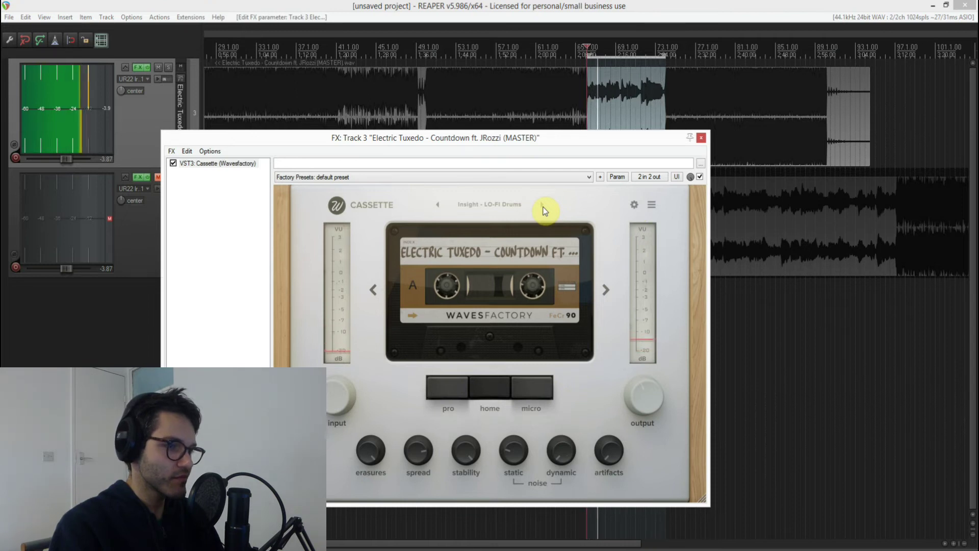
click(700, 177)
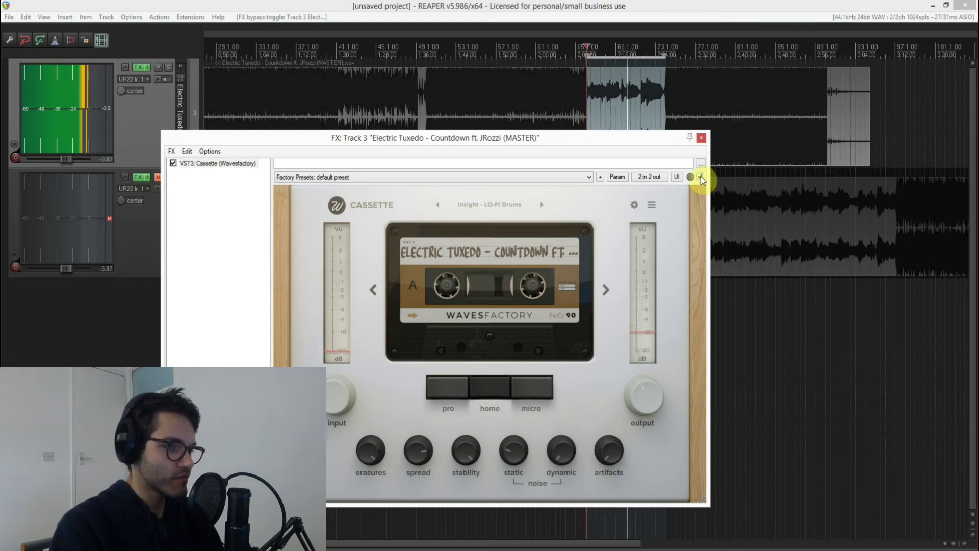
key(space)
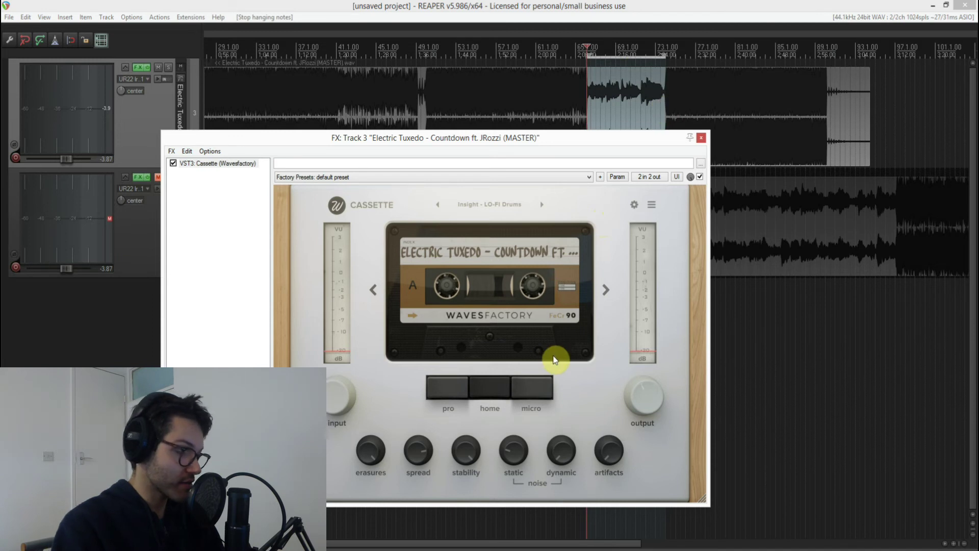
key(space)
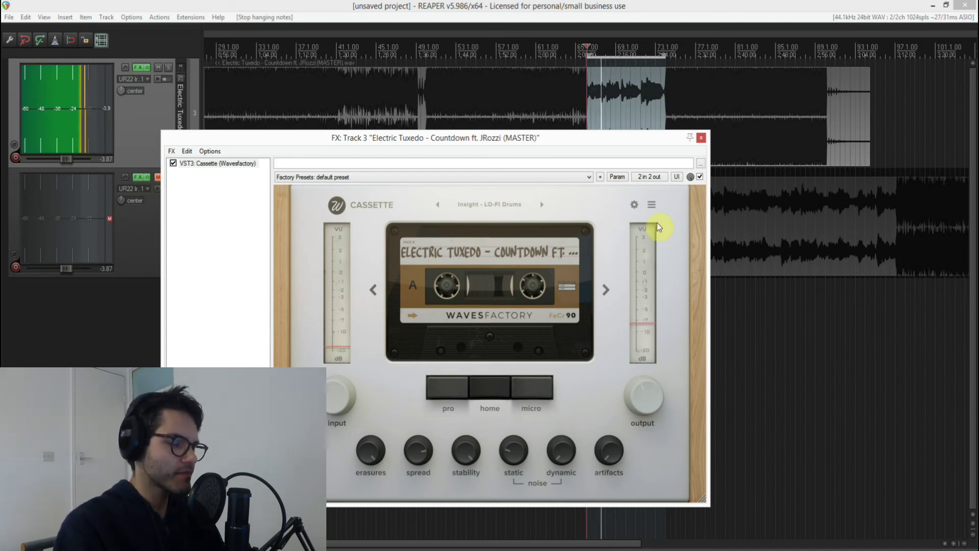
click(700, 177)
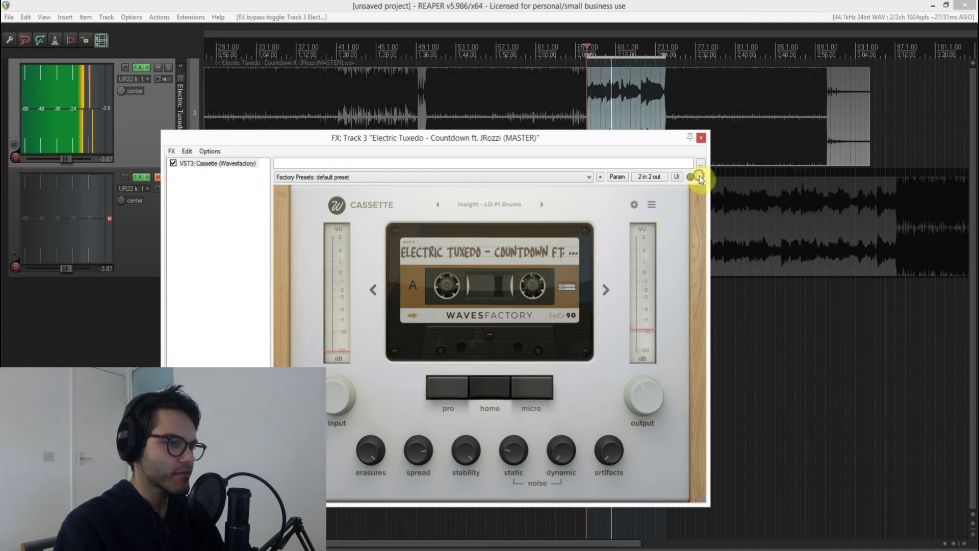
Audition Insight - Old Timer and Radio Tone, move on to Insight - Warm Keys, and reset the track's peak meter.
click(543, 205)
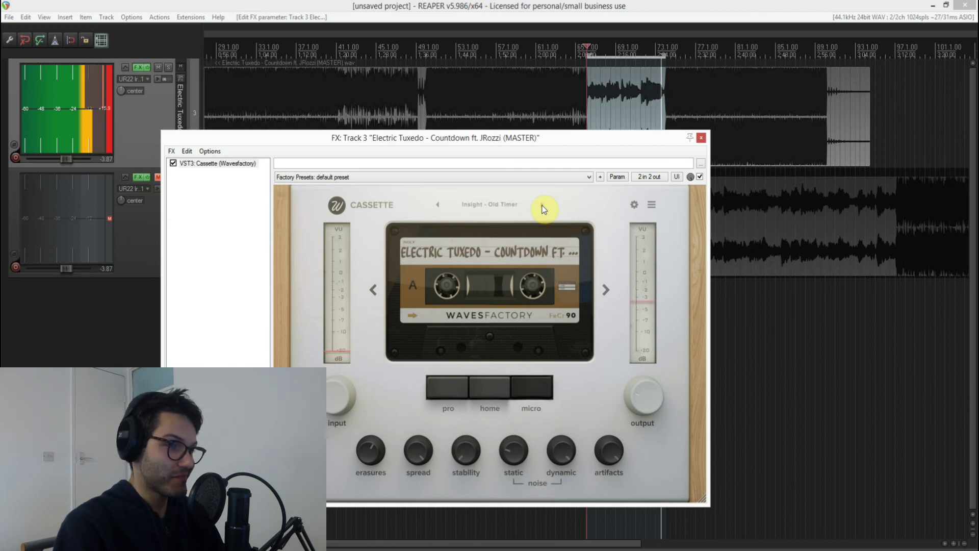
click(542, 206)
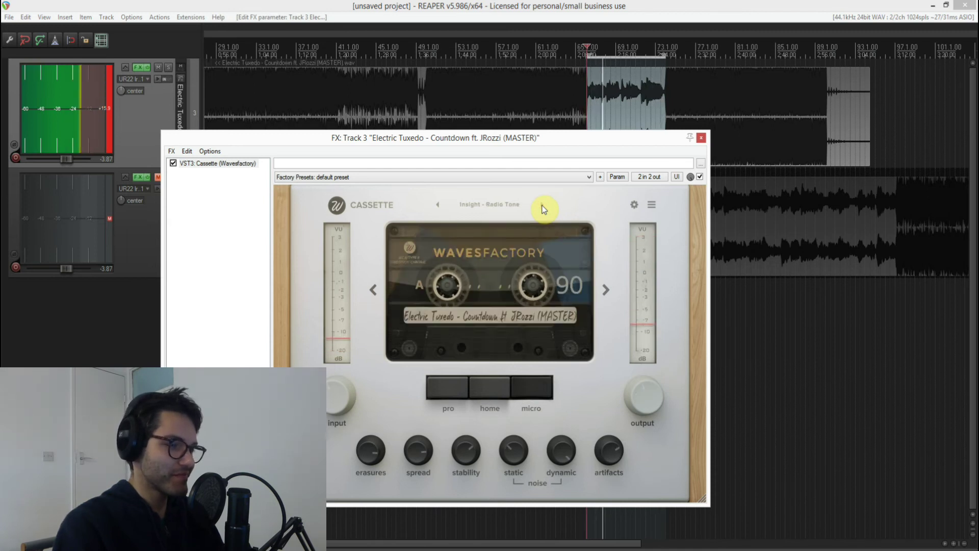
click(542, 206)
click(543, 206)
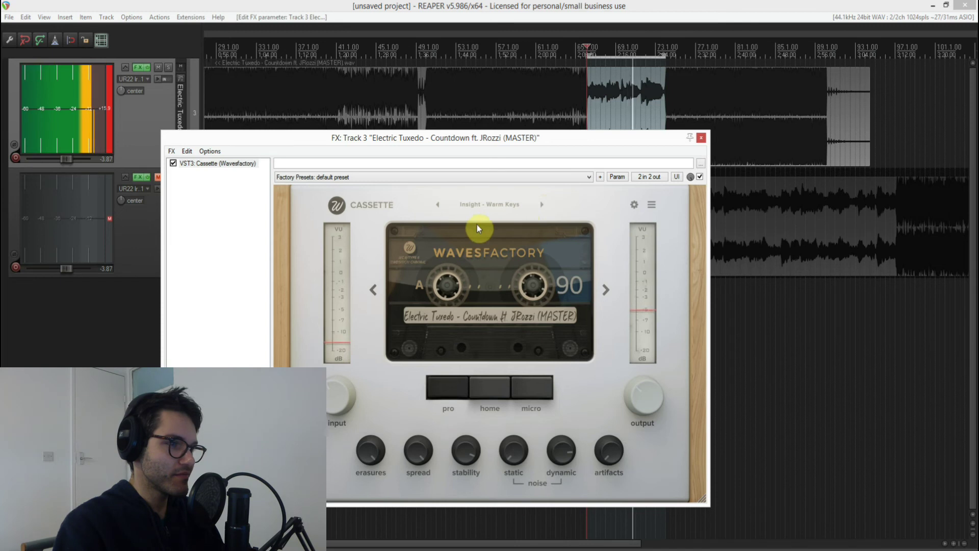
click(109, 112)
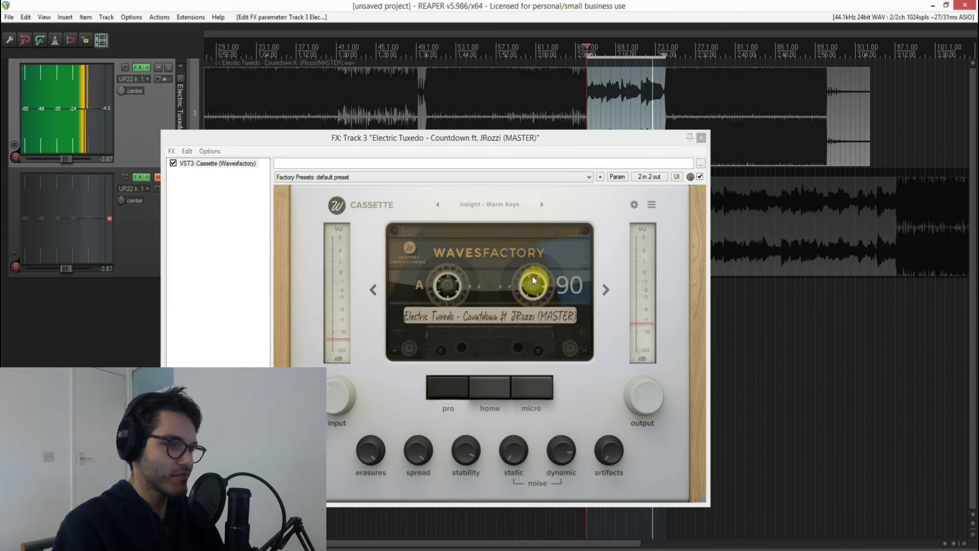
Compare Insight - Warm Keys with the dry signal by toggling Cassette's bypass over two playback passes, leaving the effect enabled.
click(700, 177)
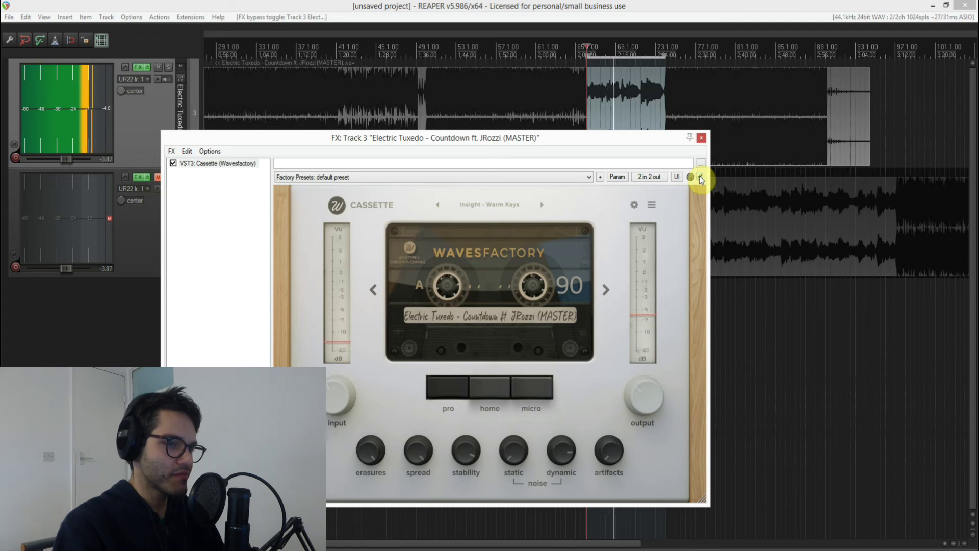
click(699, 177)
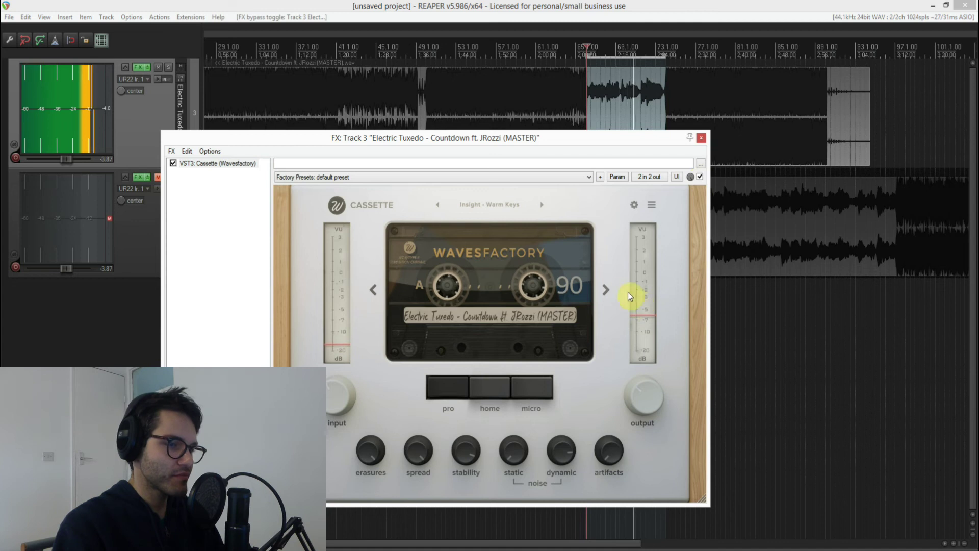
key(space)
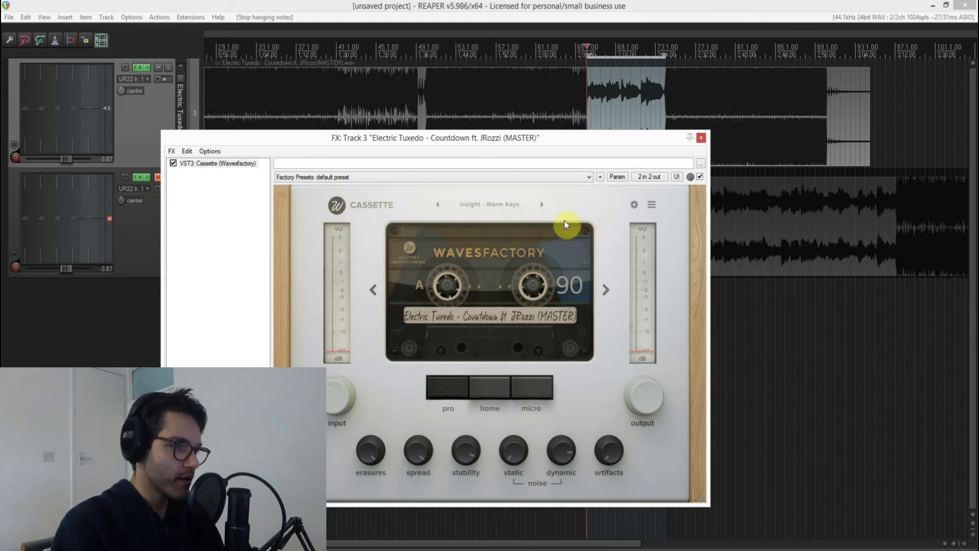
key(space)
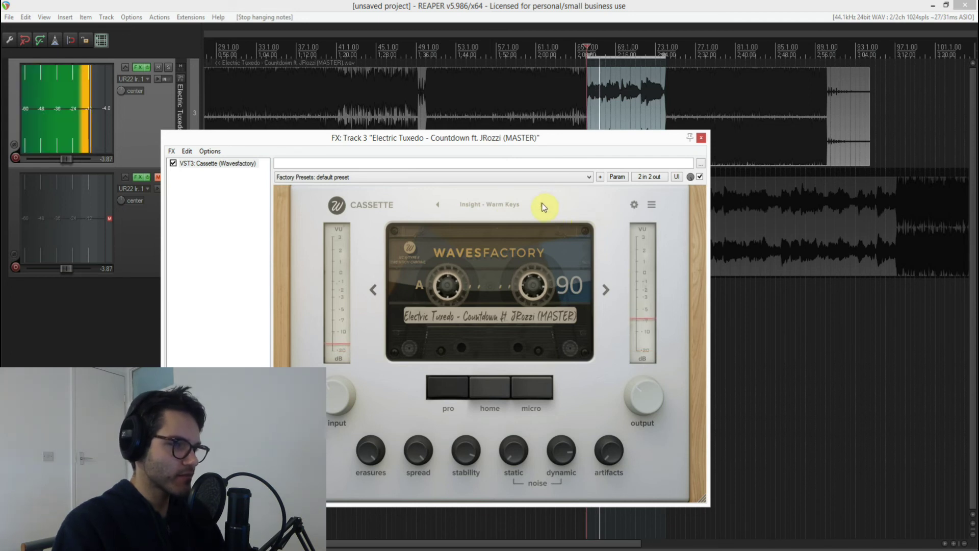
click(700, 176)
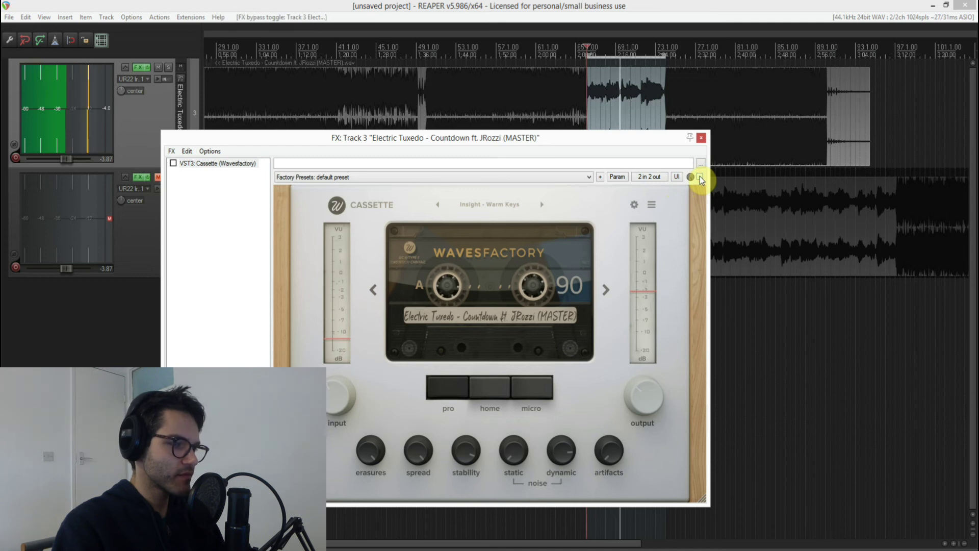
click(700, 176)
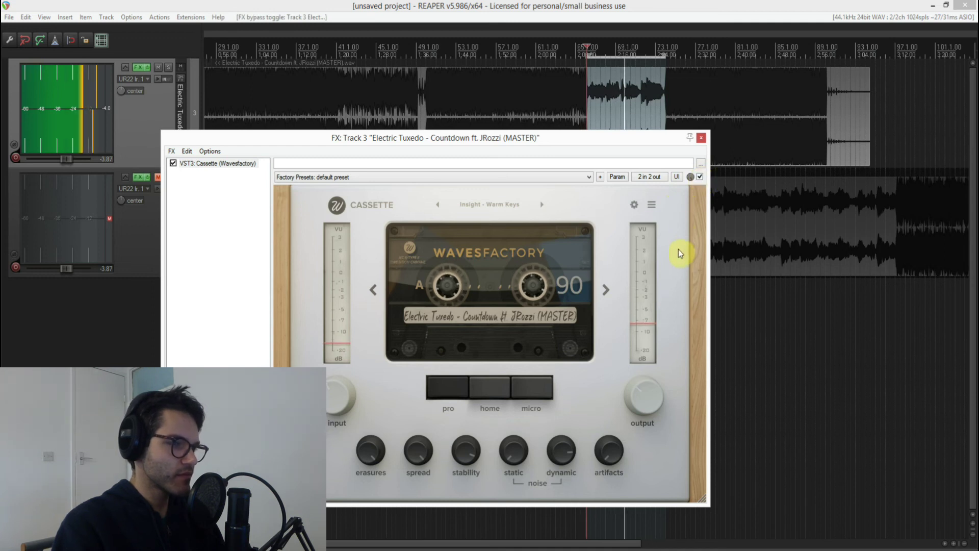
Audition the presets Torley - Badly Chewed, Mellow My Harsh, Snappening, The Atoneliser and The Hiss, resetting the track's peak meter along the way.
click(542, 204)
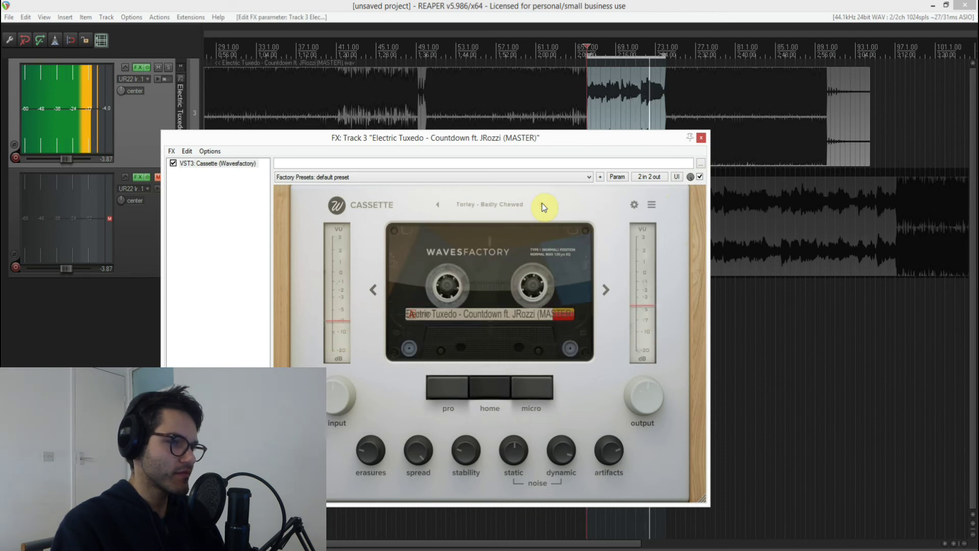
click(542, 204)
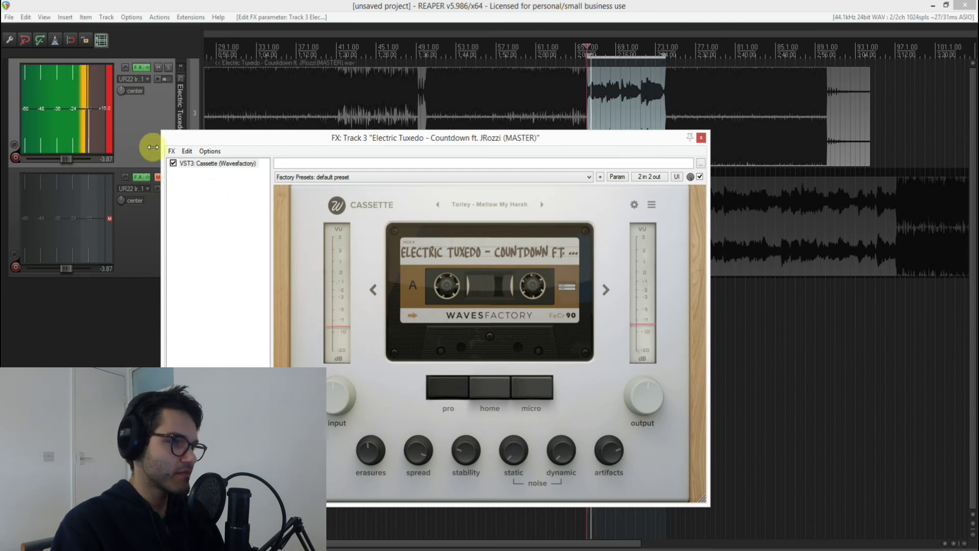
click(114, 131)
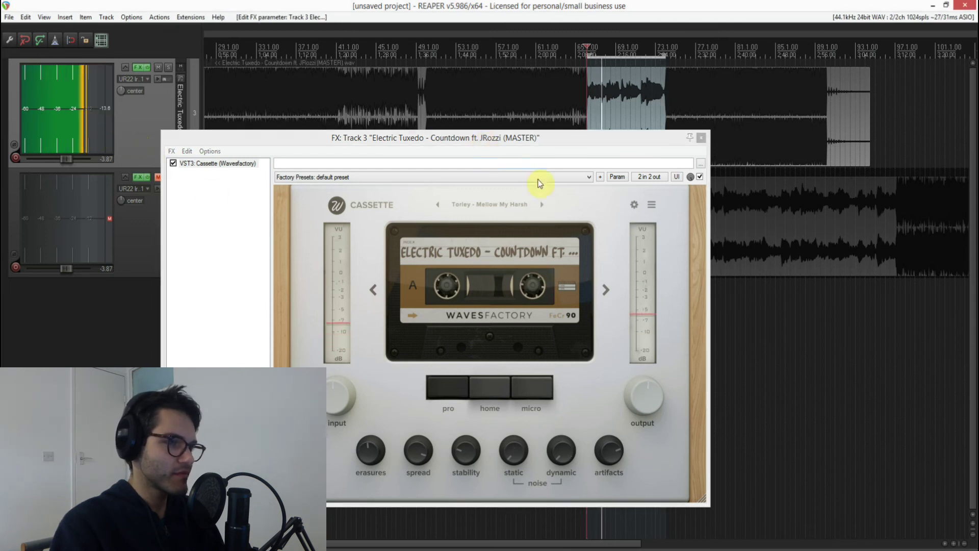
click(544, 206)
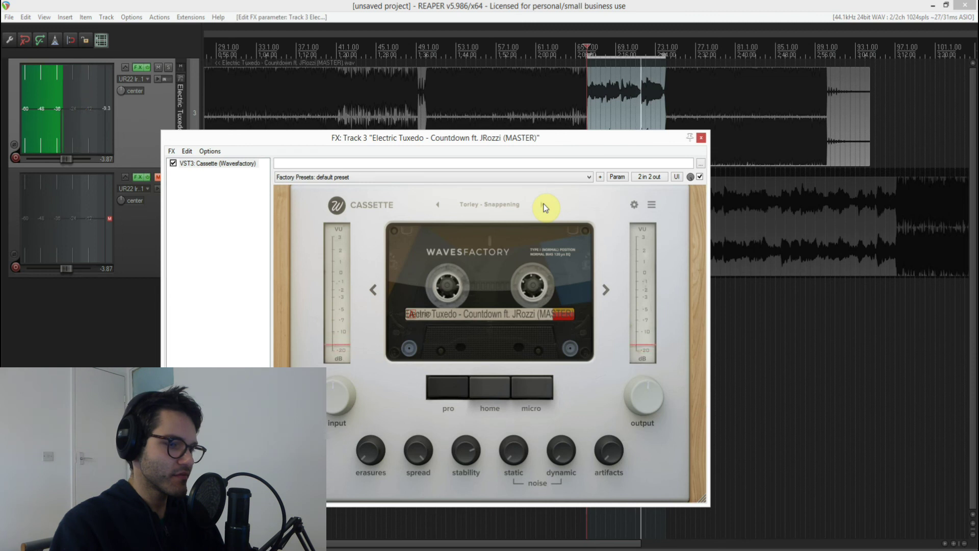
click(543, 204)
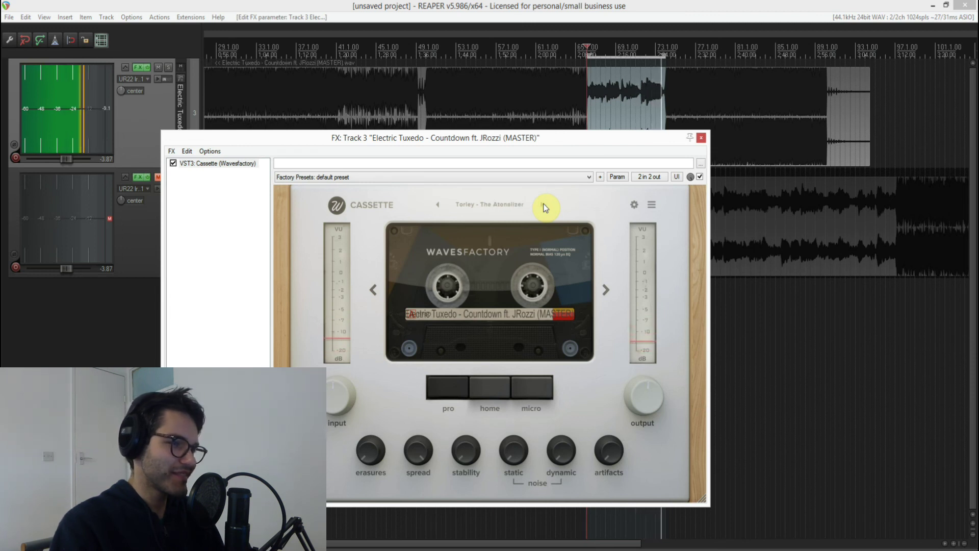
click(544, 204)
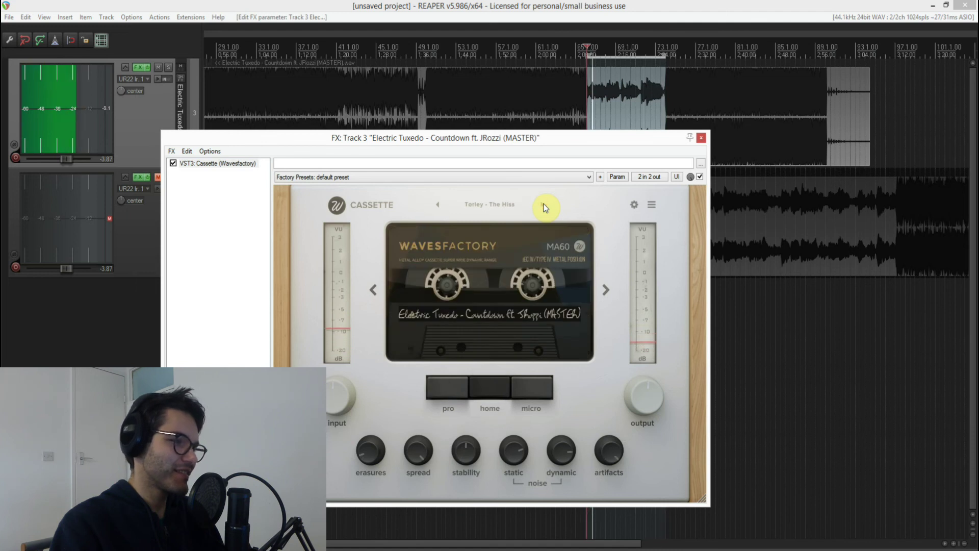
Load the preset 1978, stop playback and look over its advanced settings.
click(544, 205)
key(space)
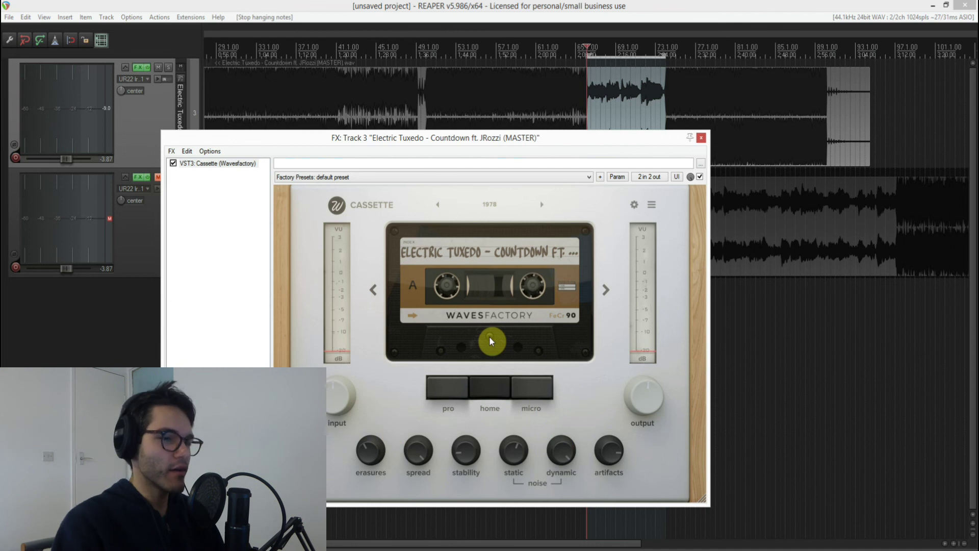
click(635, 204)
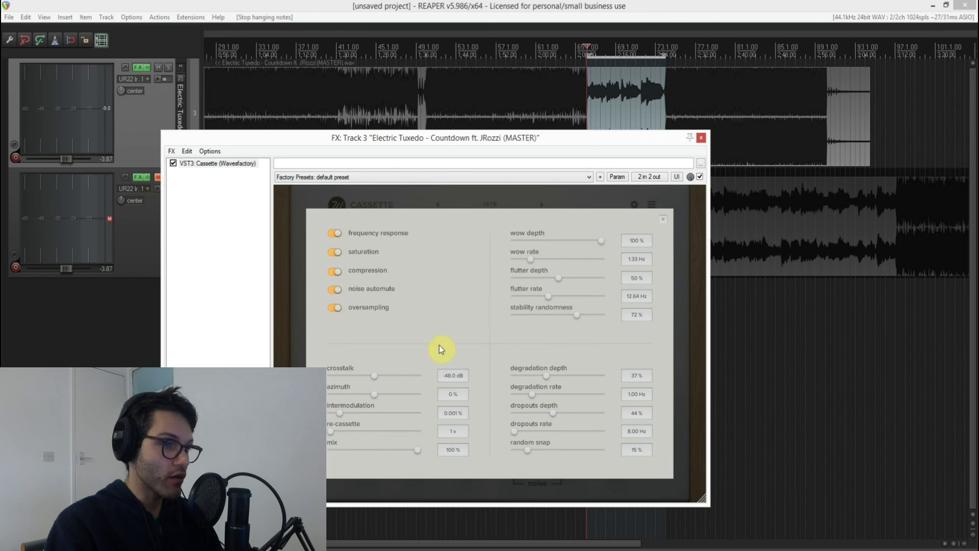
click(401, 192)
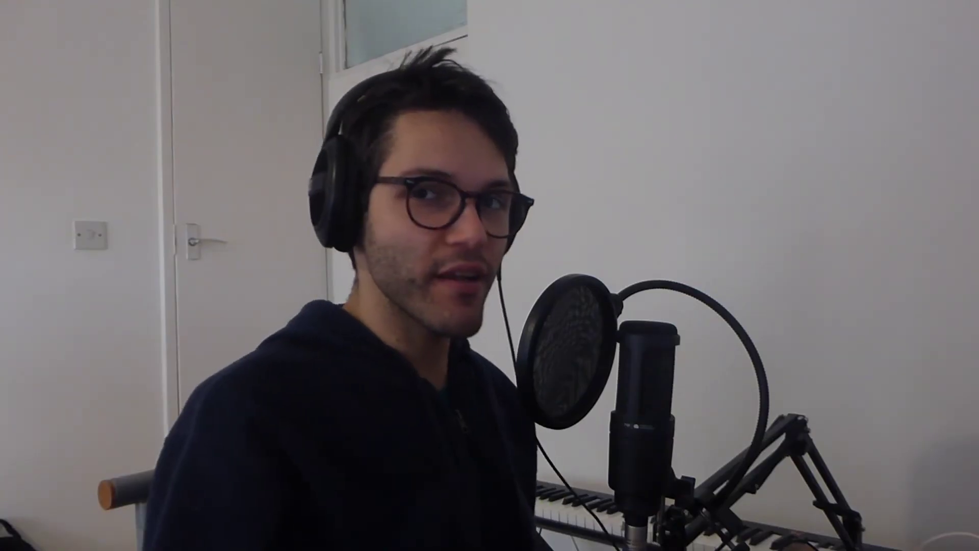